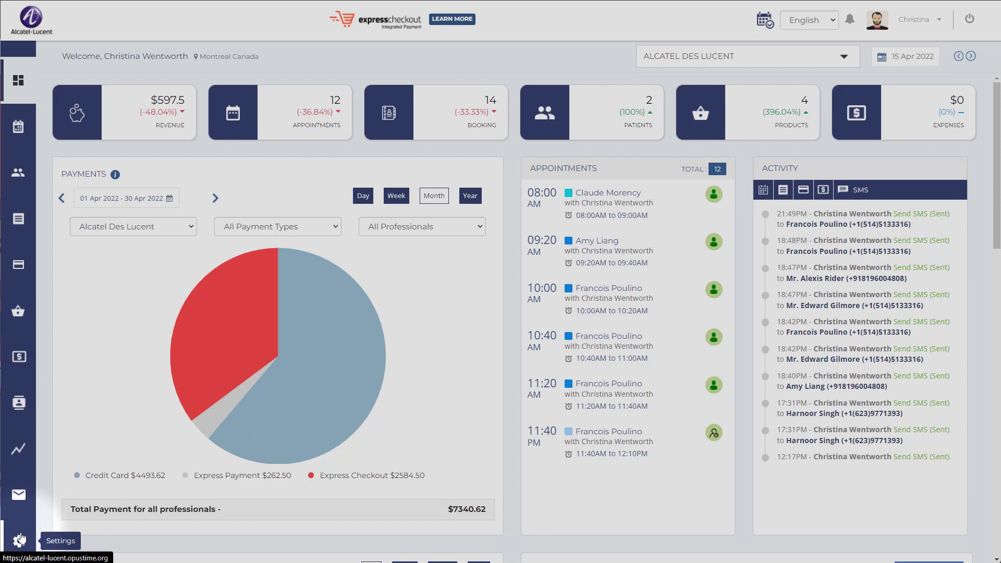
left_click(21, 319)
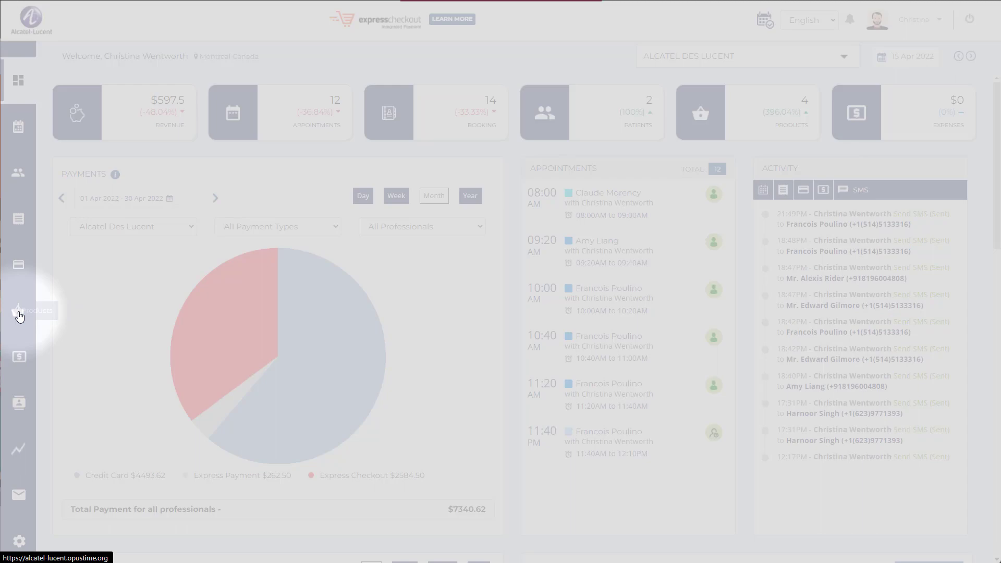
scroll(250, 125, "down", 3)
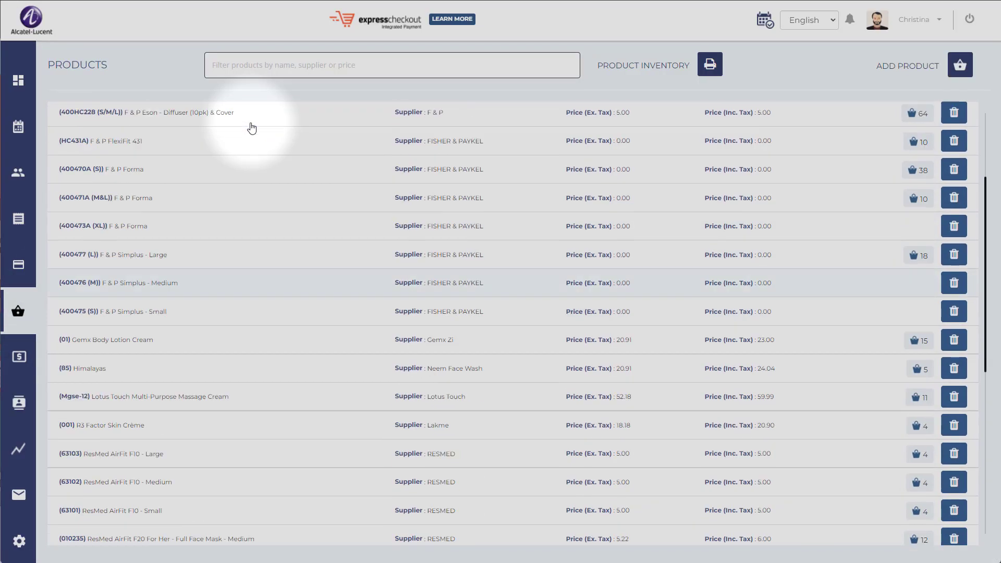
scroll(250, 125, "up", 3)
left_click(257, 62)
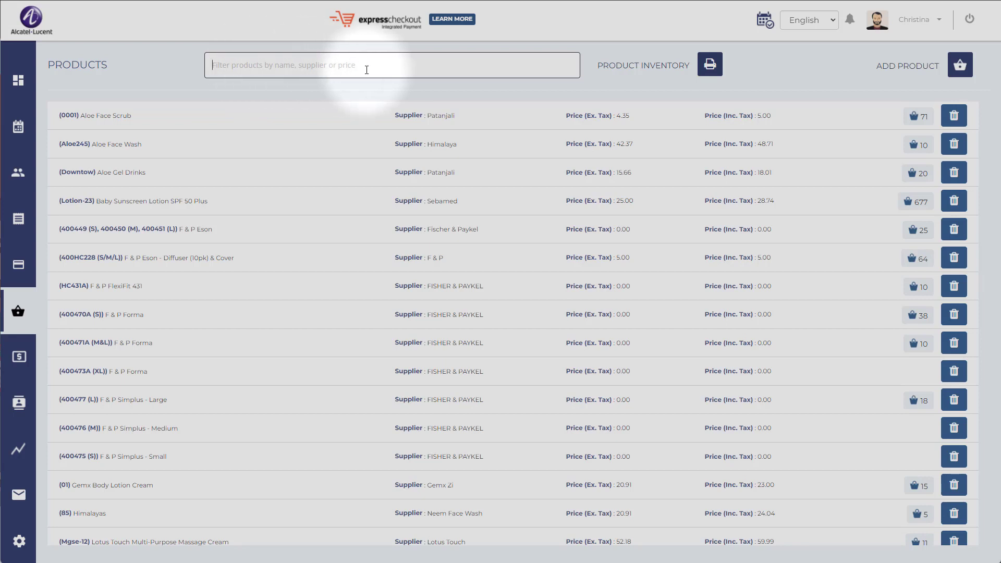
type("5")
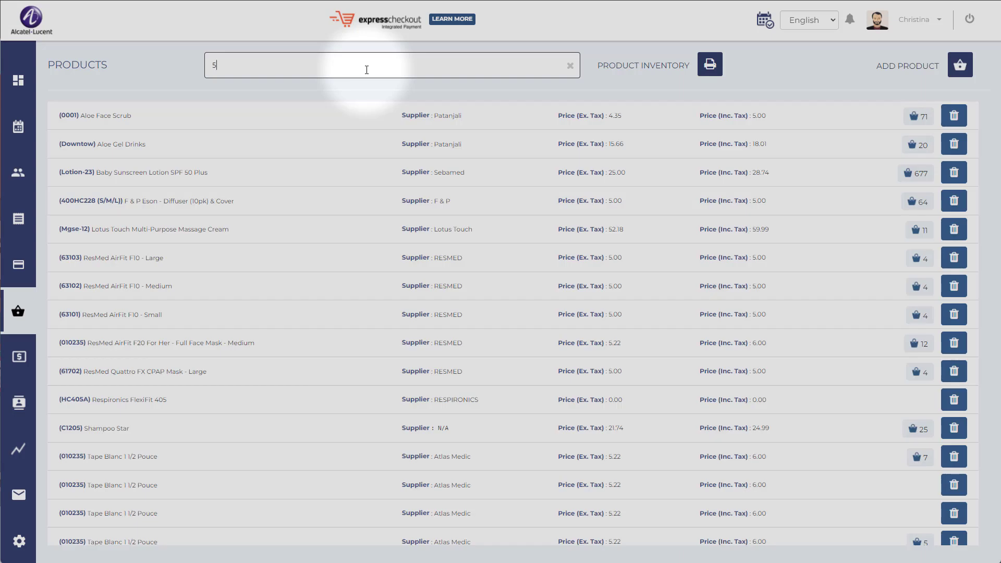
type(".00")
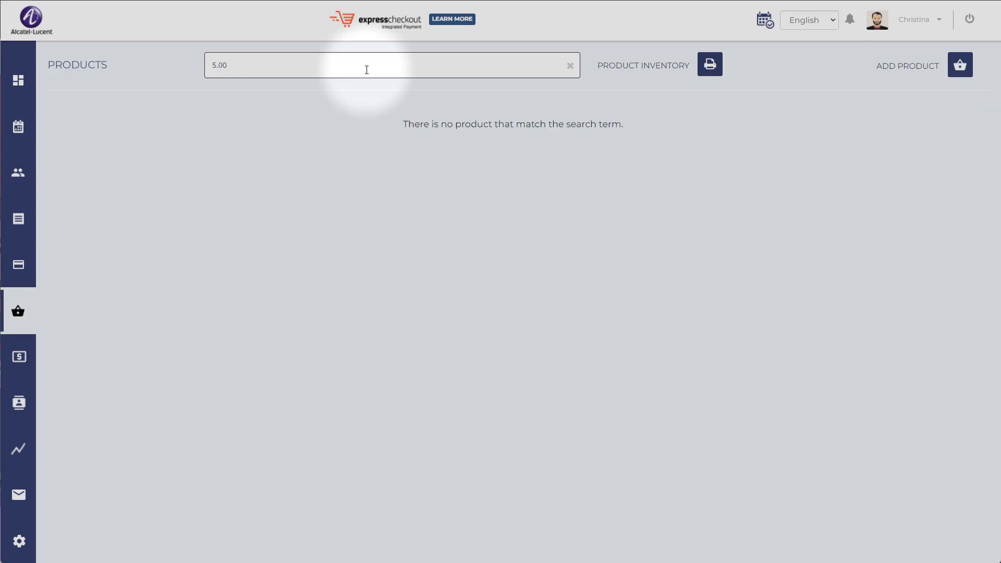
key("BackSpace")
key("BackSpace")
key("BackSpace")
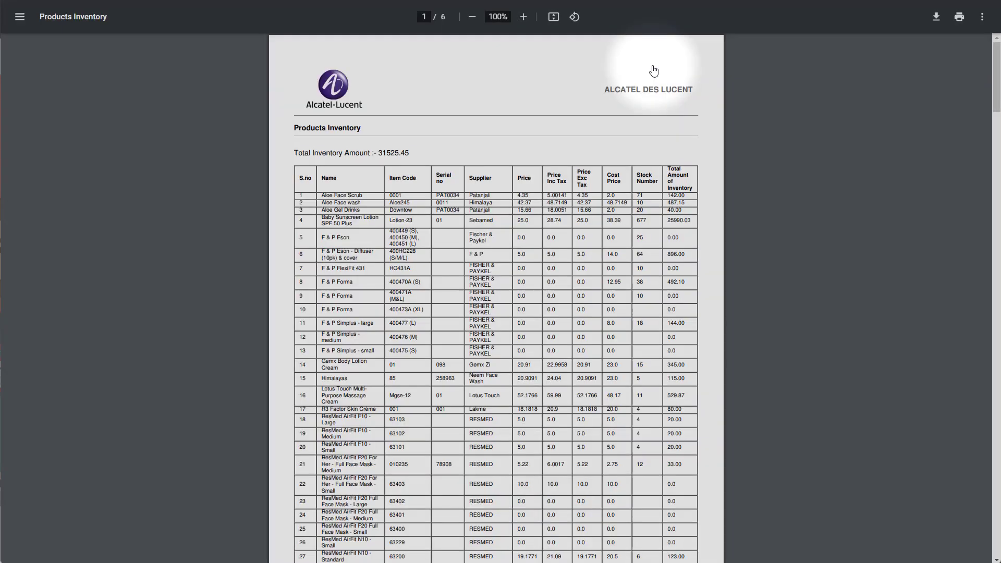
scroll(622, 218, "down", 2)
scroll(616, 252, "down", 20)
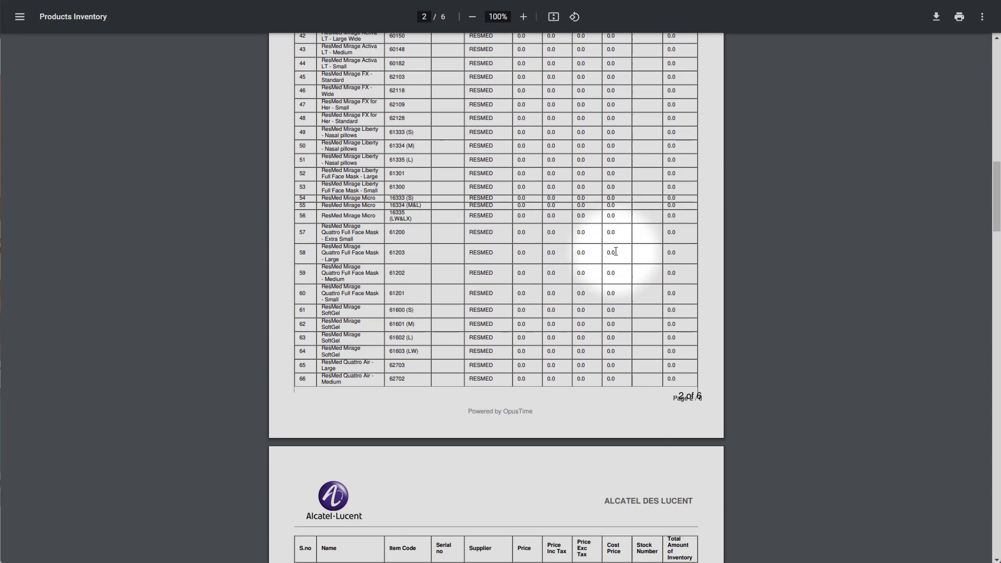
scroll(615, 252, "up", 20)
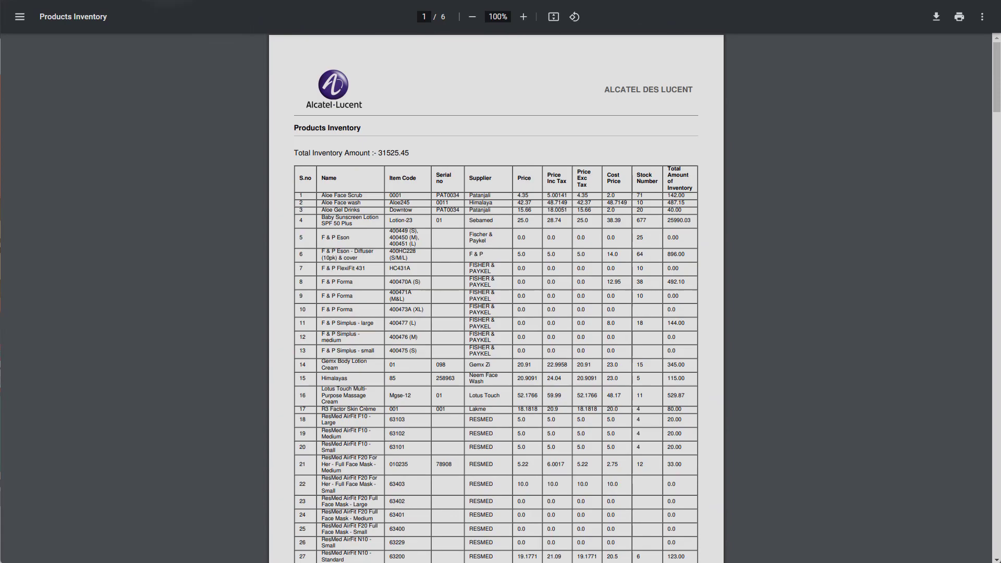
key("ctrl+w")
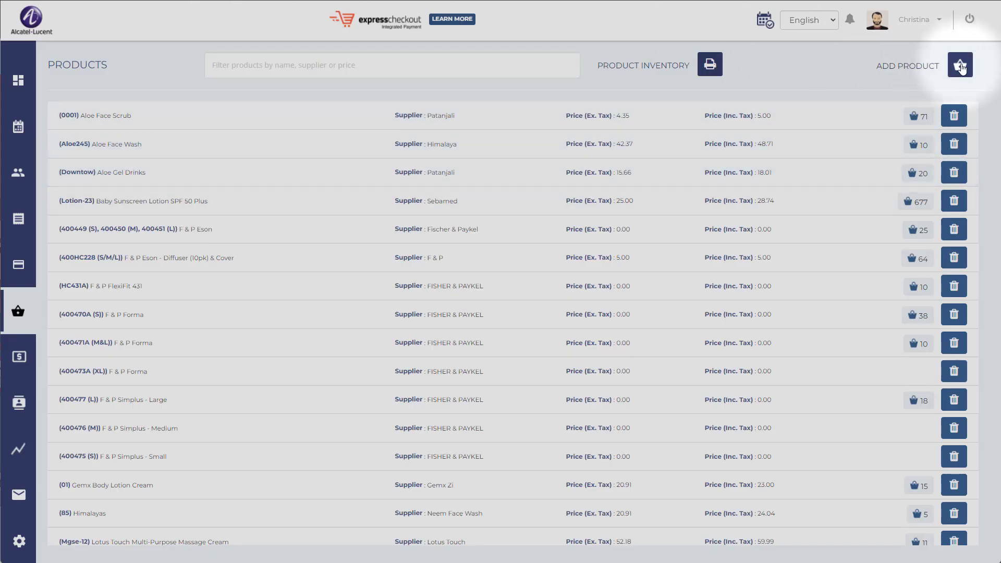
Start a new product and enter a price of 15.00
left_click(960, 65)
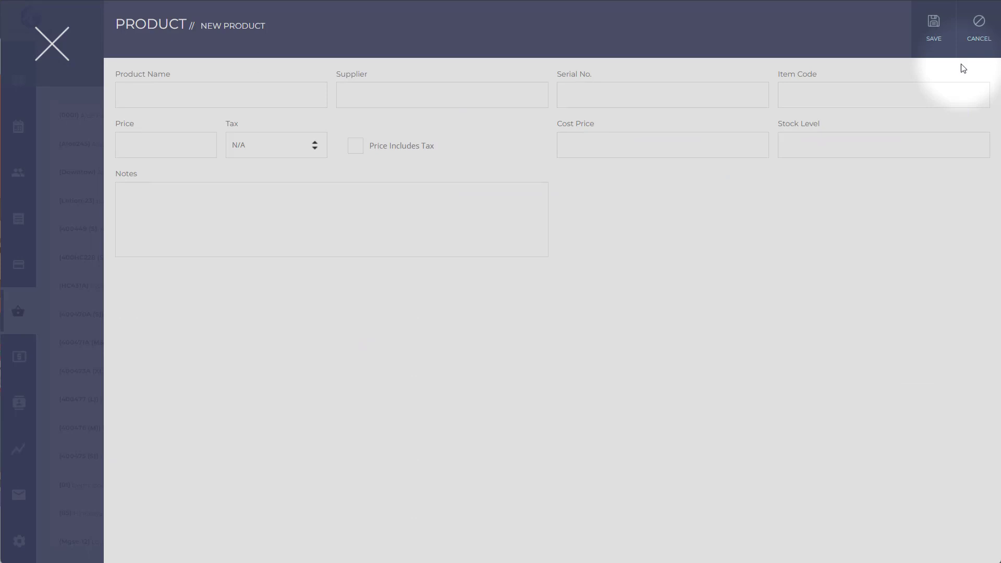
left_click(188, 98)
left_click(379, 100)
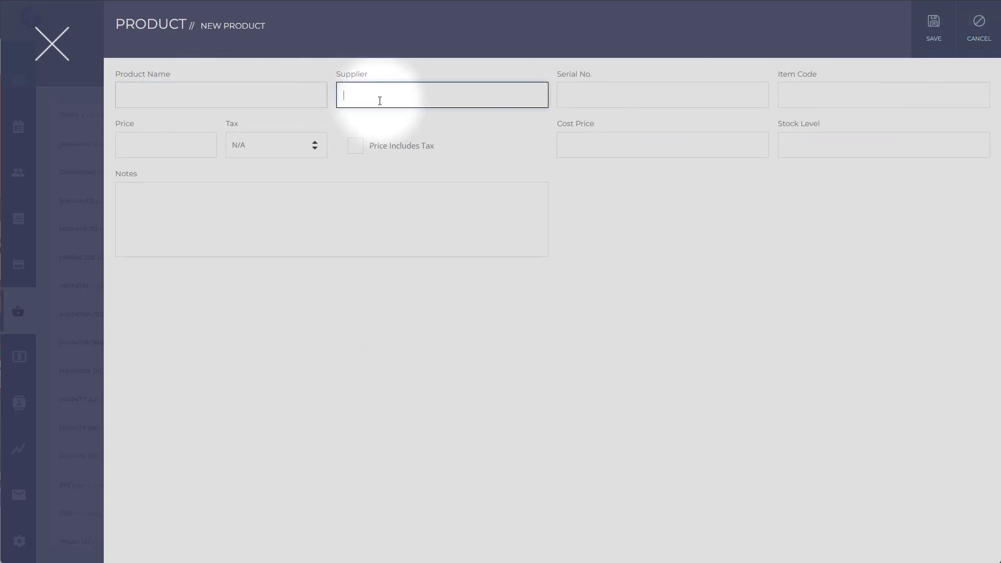
left_click(615, 103)
left_click(795, 99)
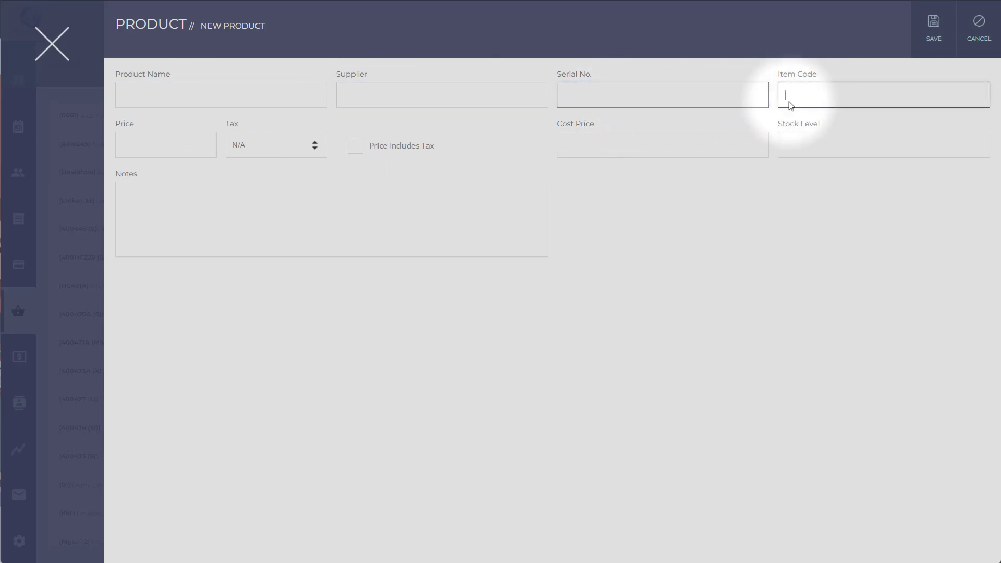
left_click(655, 144)
left_click(807, 147)
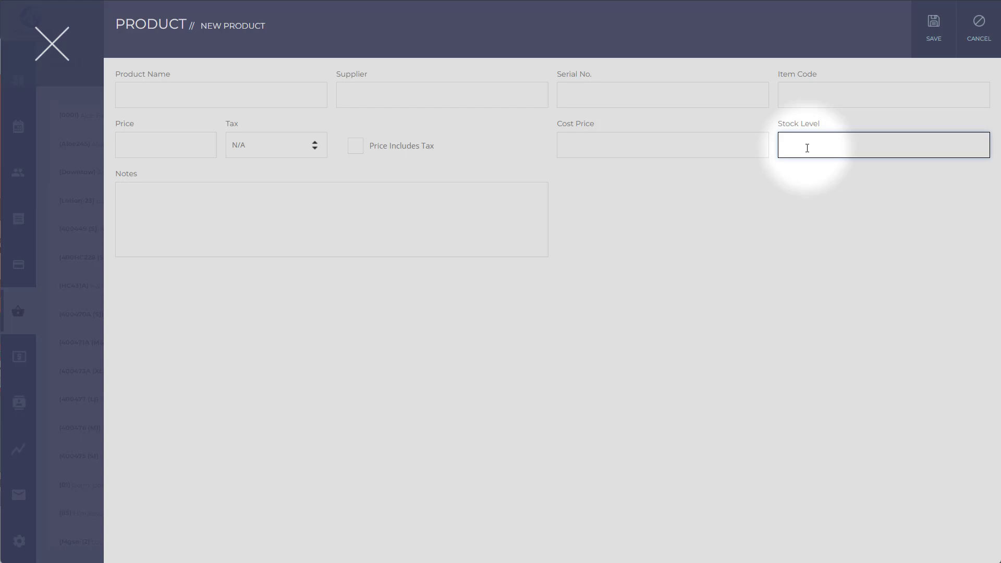
left_click(195, 151)
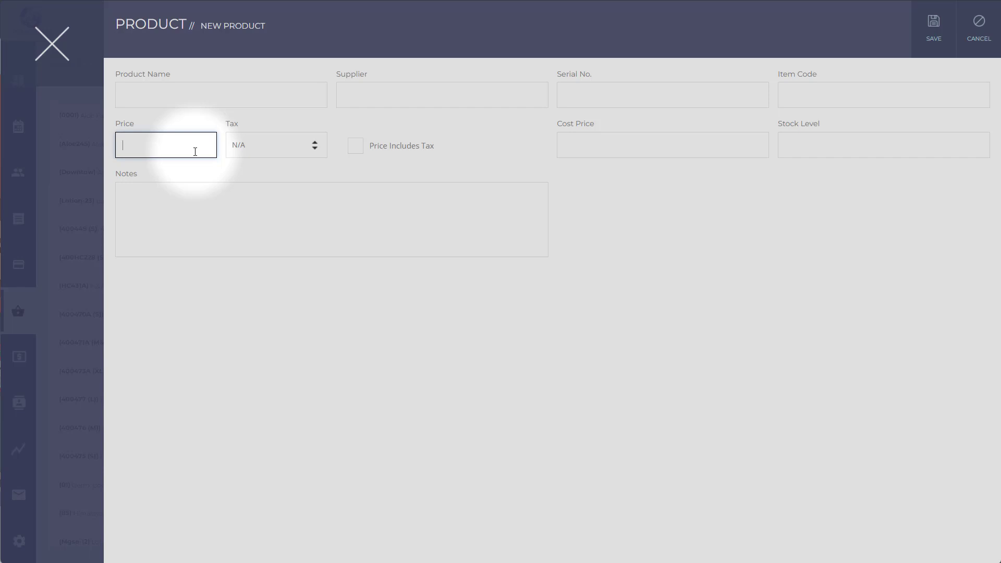
type("15.00")
left_click(359, 149)
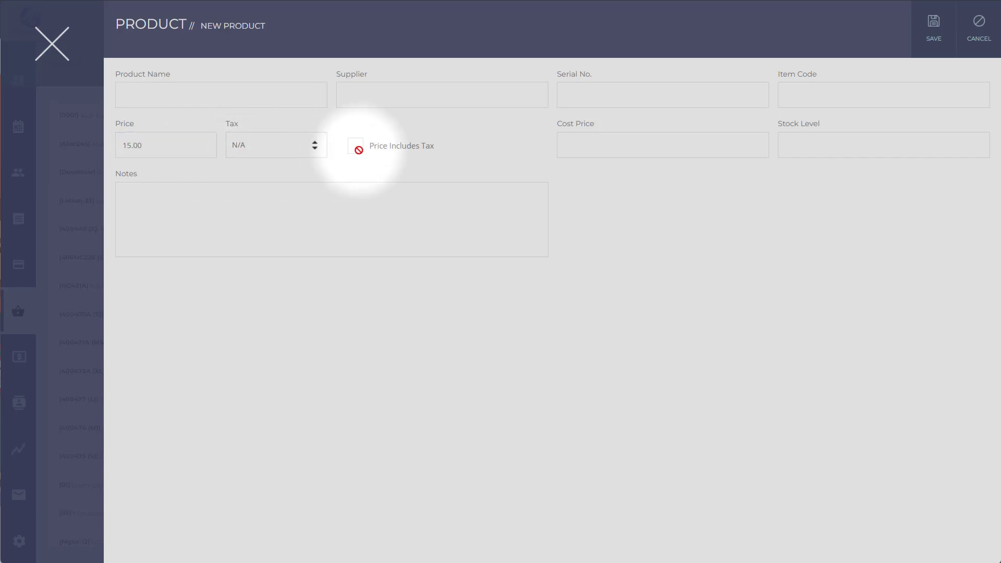
Set tax to TPS/TVQ (14.975%), mark Price Includes Tax, and type sample notes
left_click(342, 204)
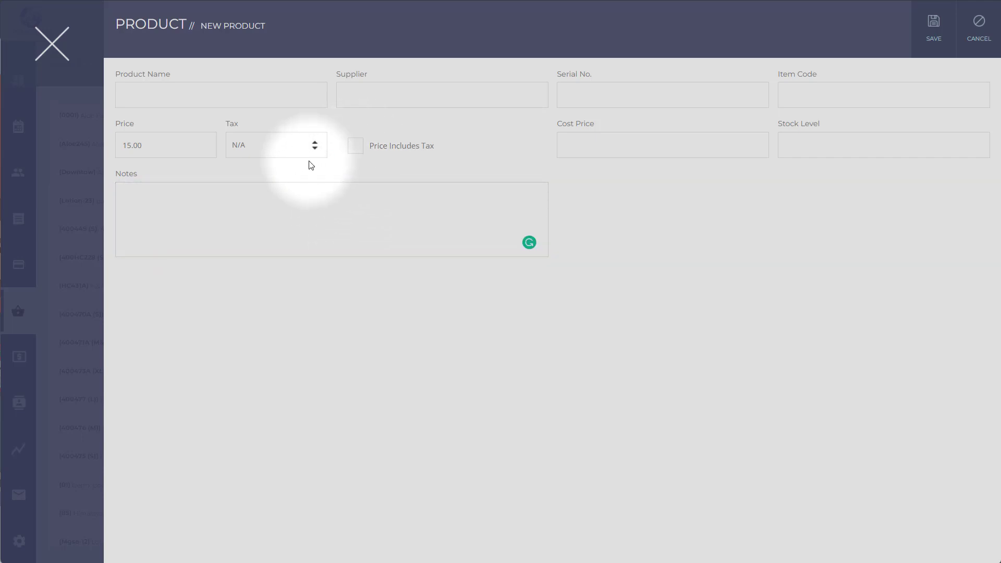
left_click_drag(163, 146, 120, 143)
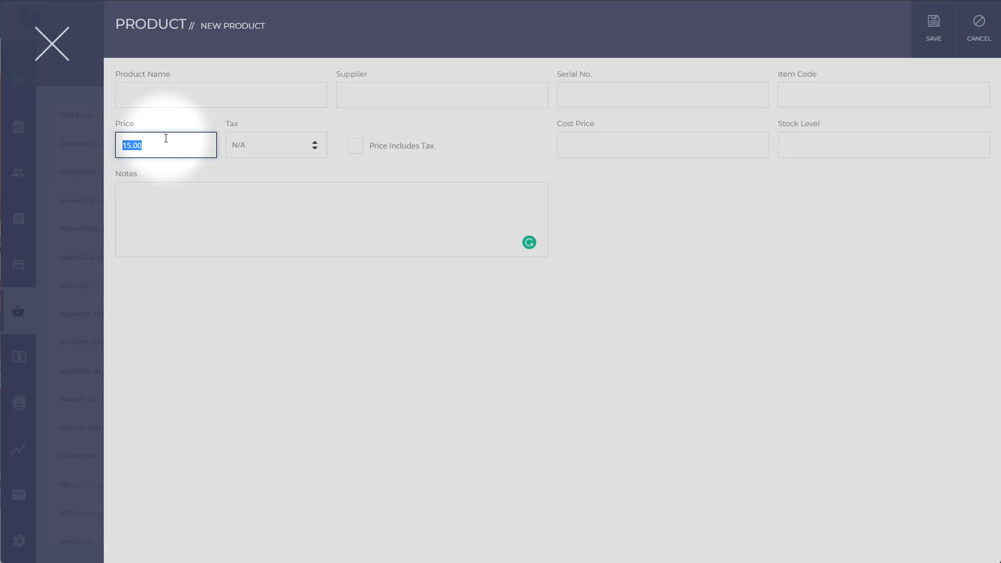
left_click(255, 148)
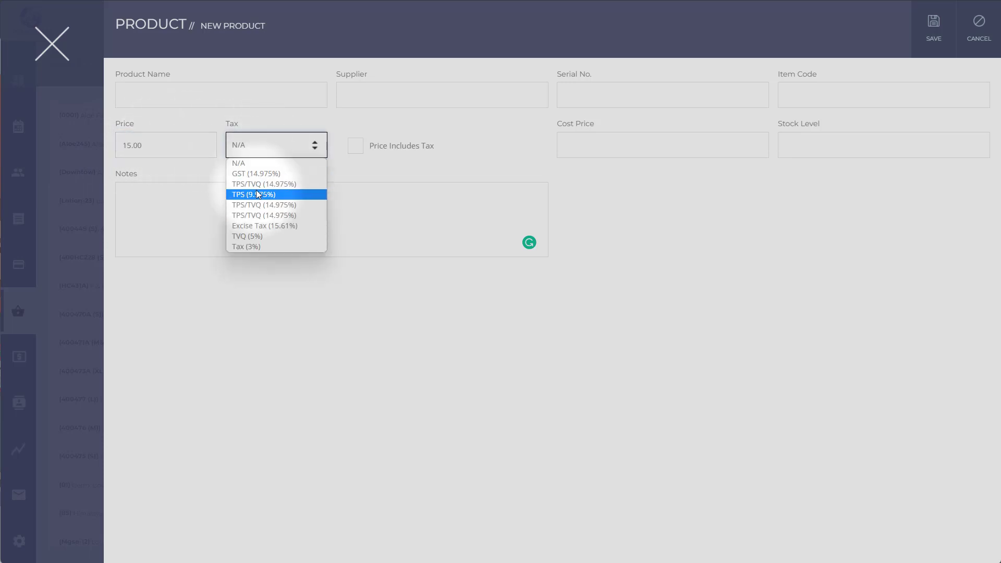
left_click(289, 184)
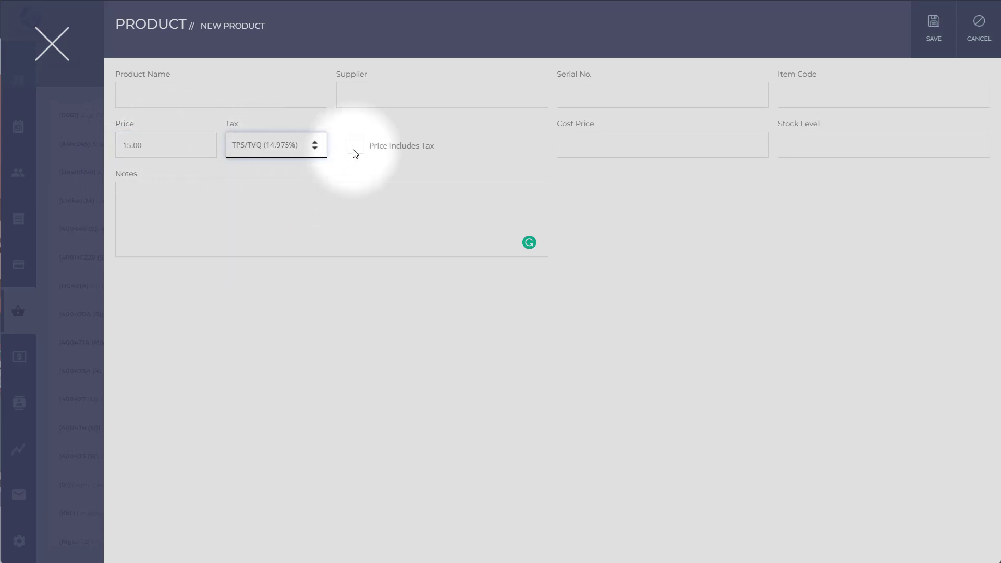
left_click(355, 152)
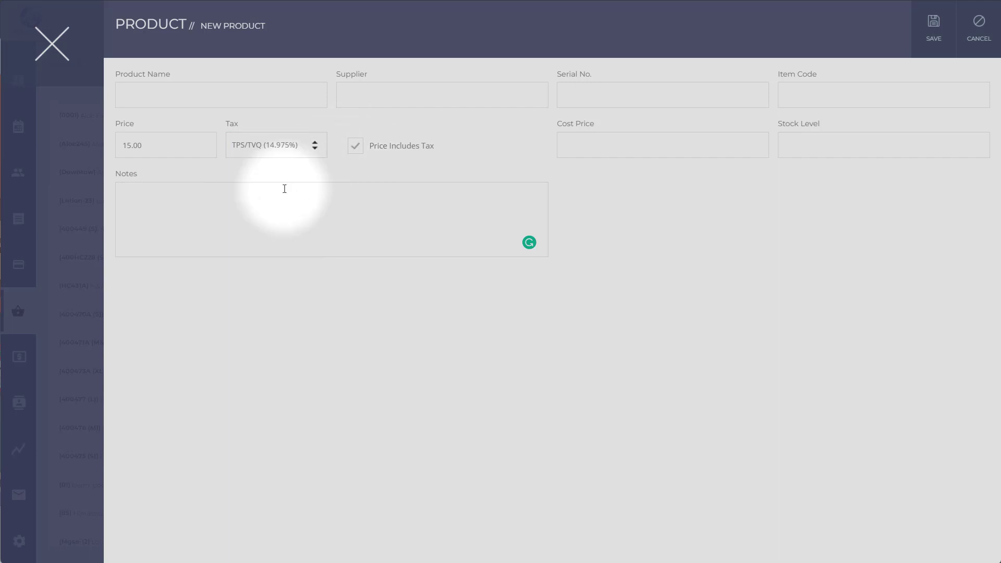
left_click(242, 212)
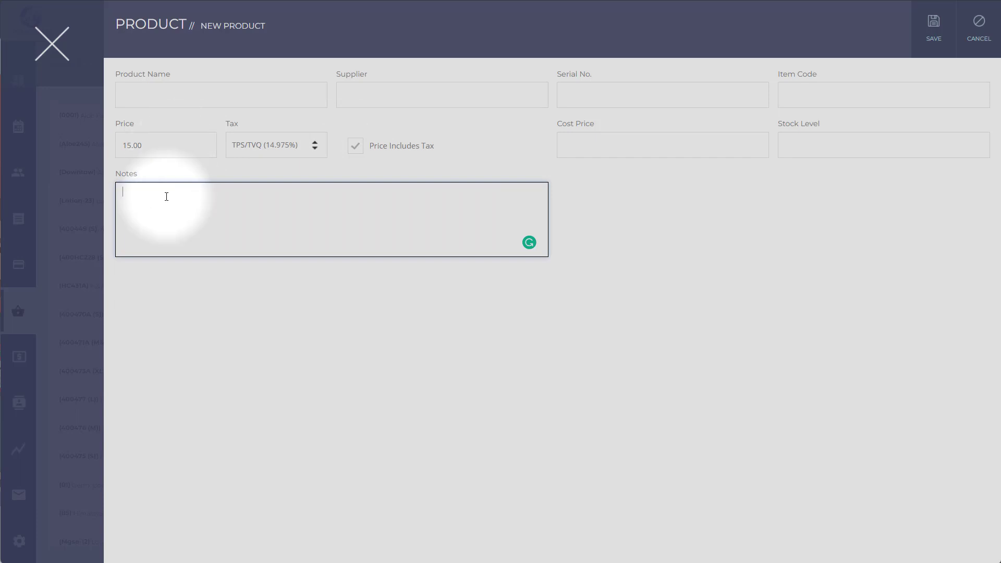
type("jkjjhljkhlkjhdlkjhdsl")
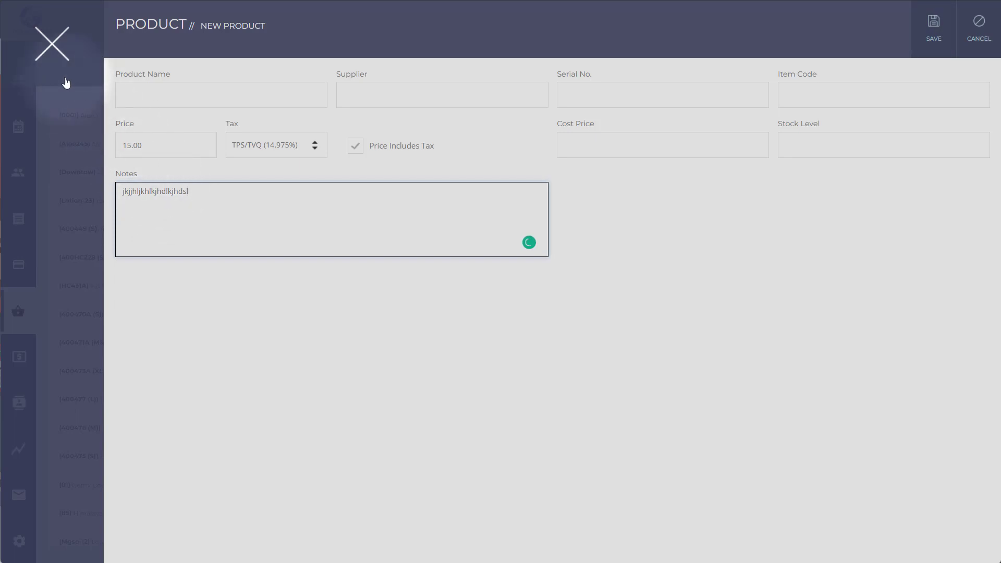
Close the new product form without saving it
left_click(52, 58)
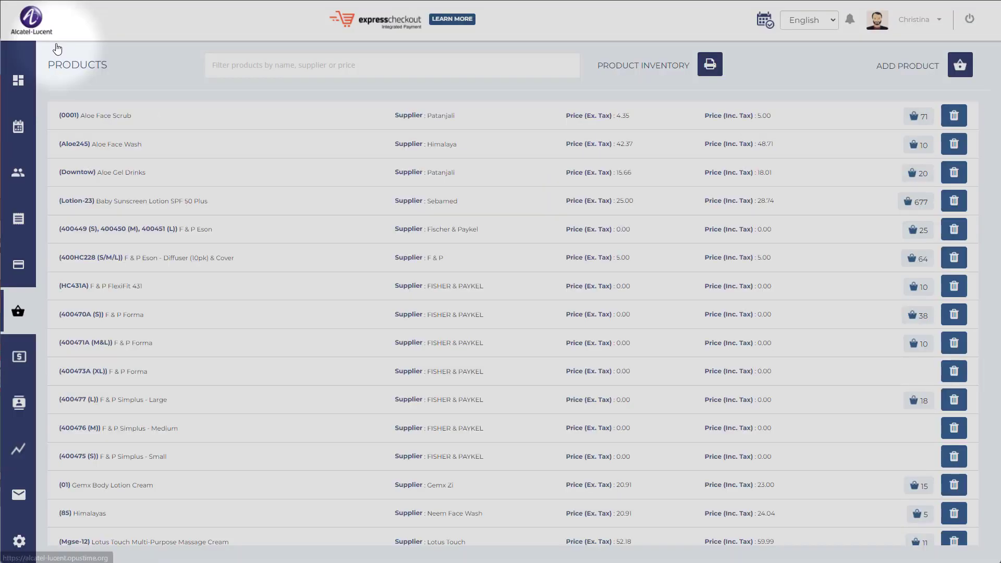
scroll(264, 279, "down", 4)
scroll(264, 280, "up", 4)
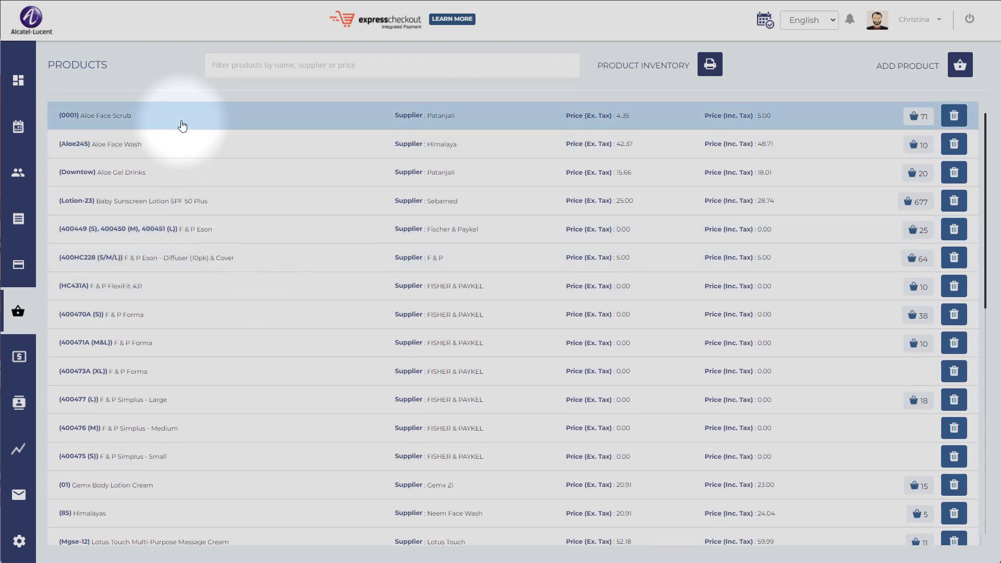
Open Aloe Face Scrub and review its stock adjustment history
left_click(245, 116)
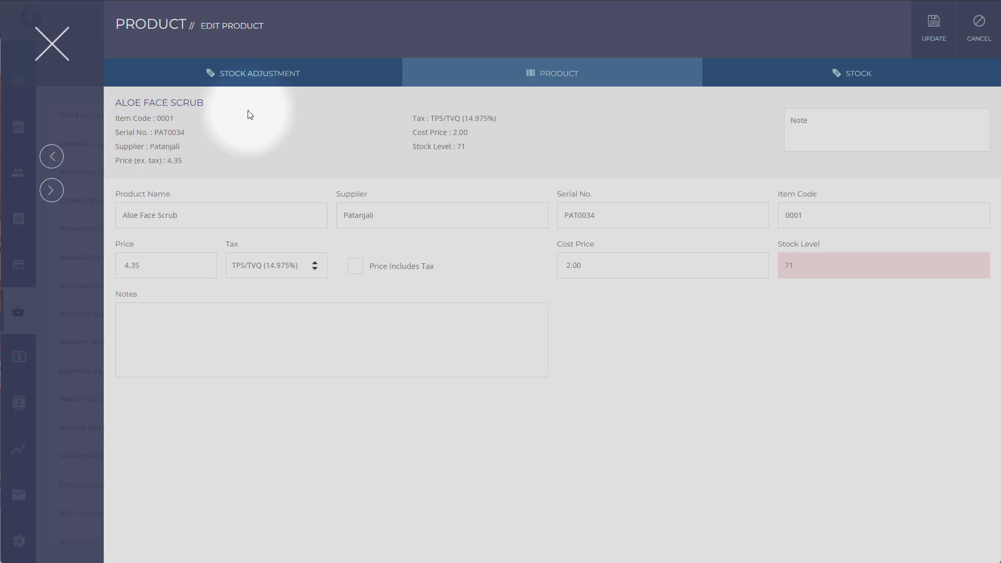
left_click(272, 78)
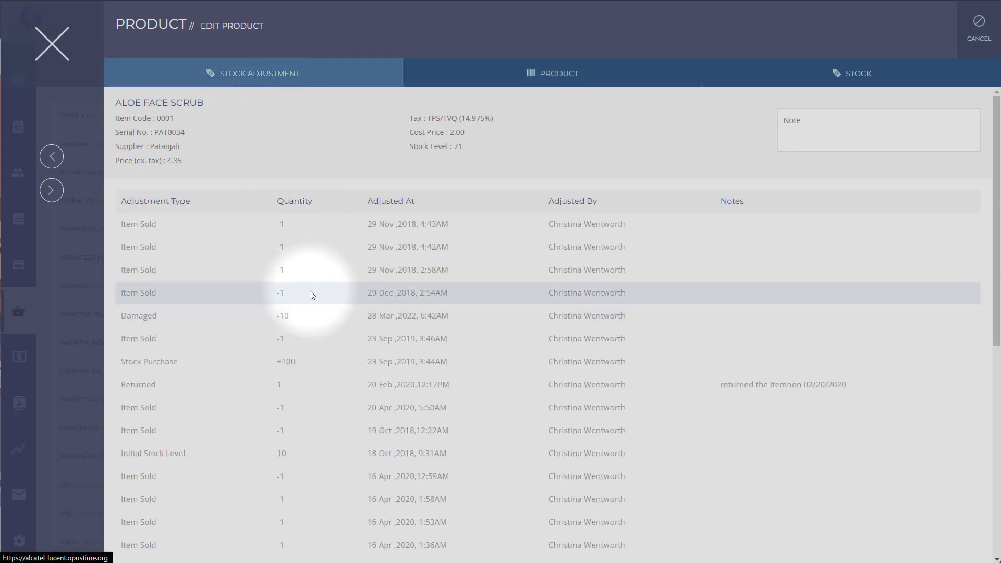
scroll(311, 295, "down", 6)
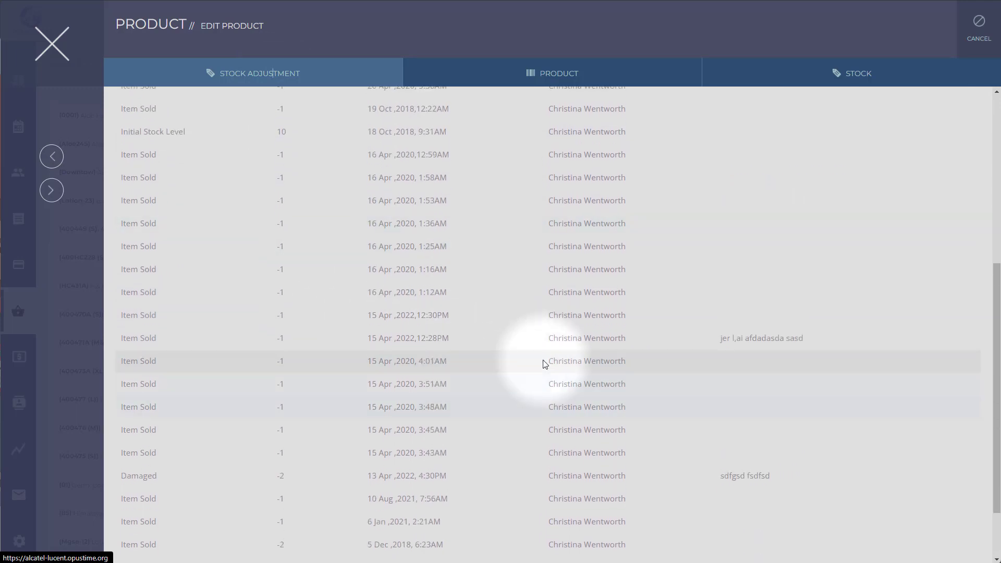
scroll(544, 363, "up", 6)
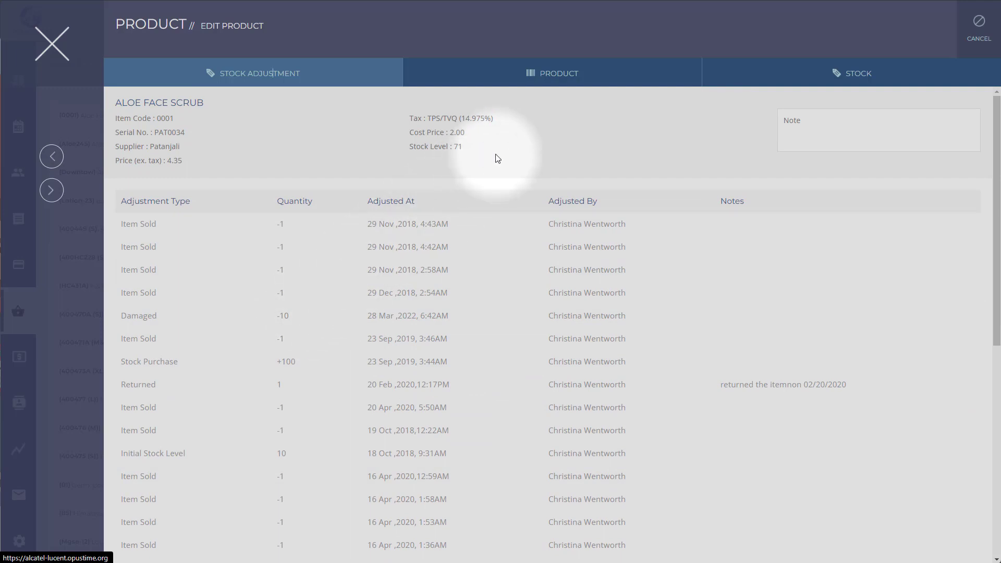
Save a Damaged stock decrease of 1 noted 'a client dropped it cracked the lid'
left_click(840, 71)
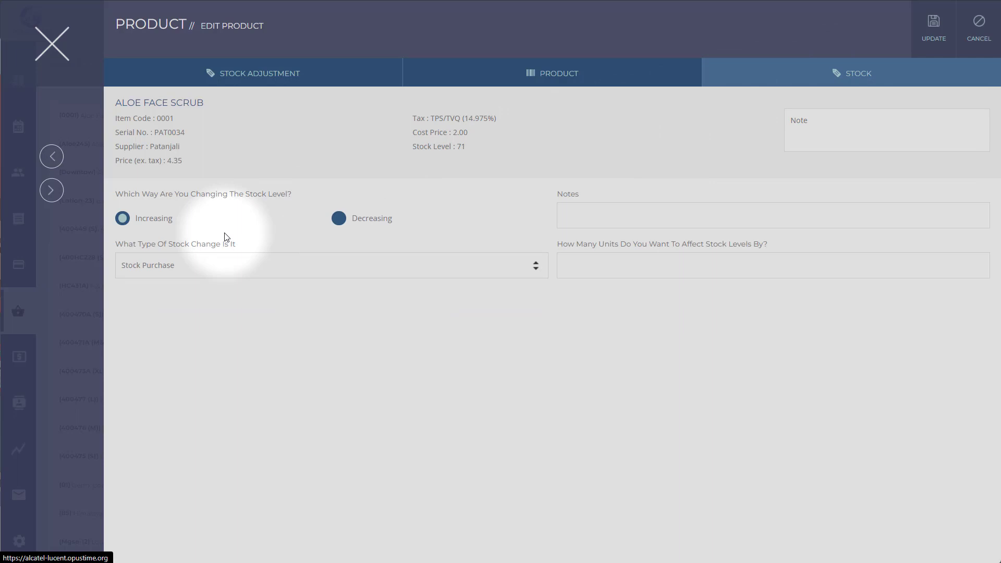
left_click(340, 220)
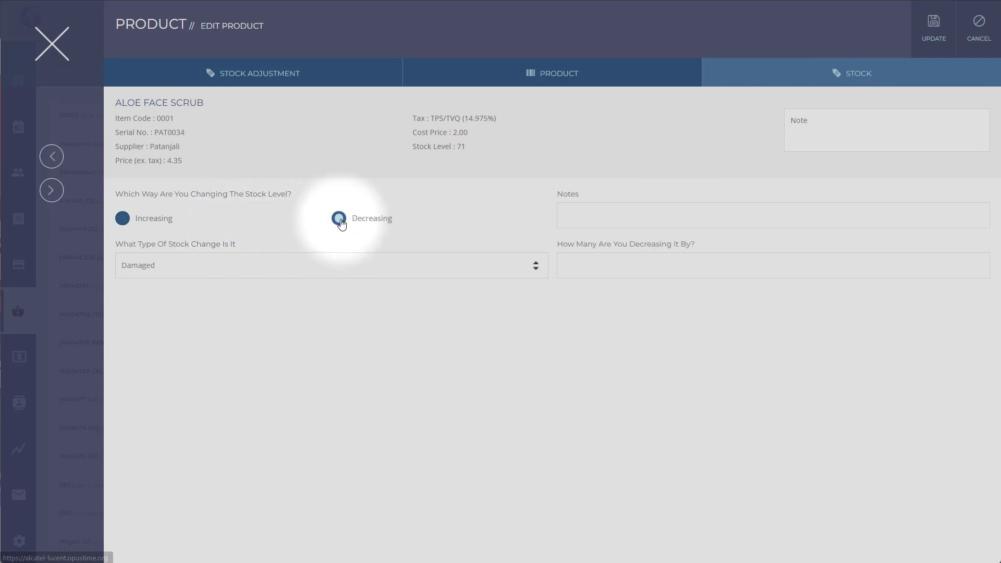
left_click(175, 268)
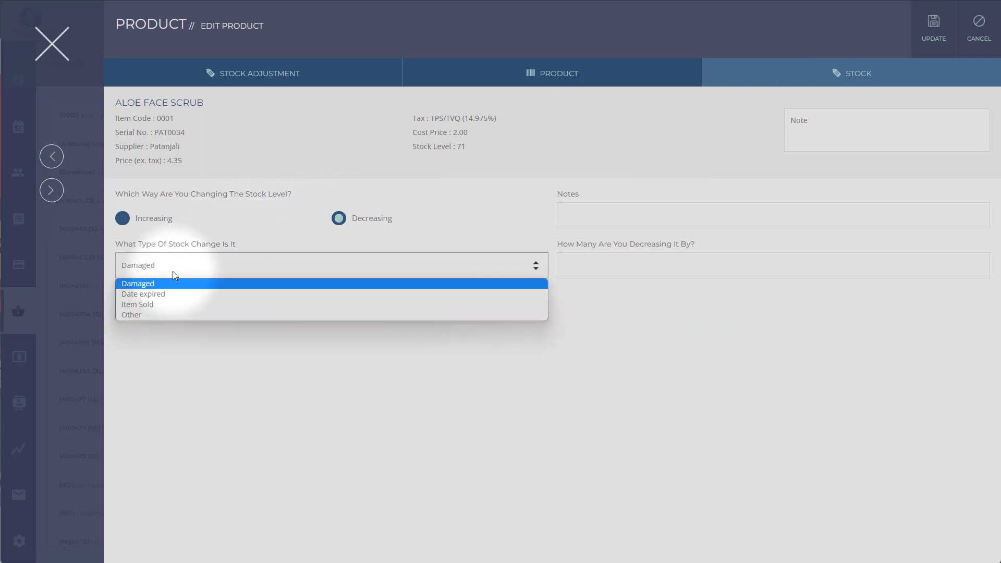
left_click(230, 267)
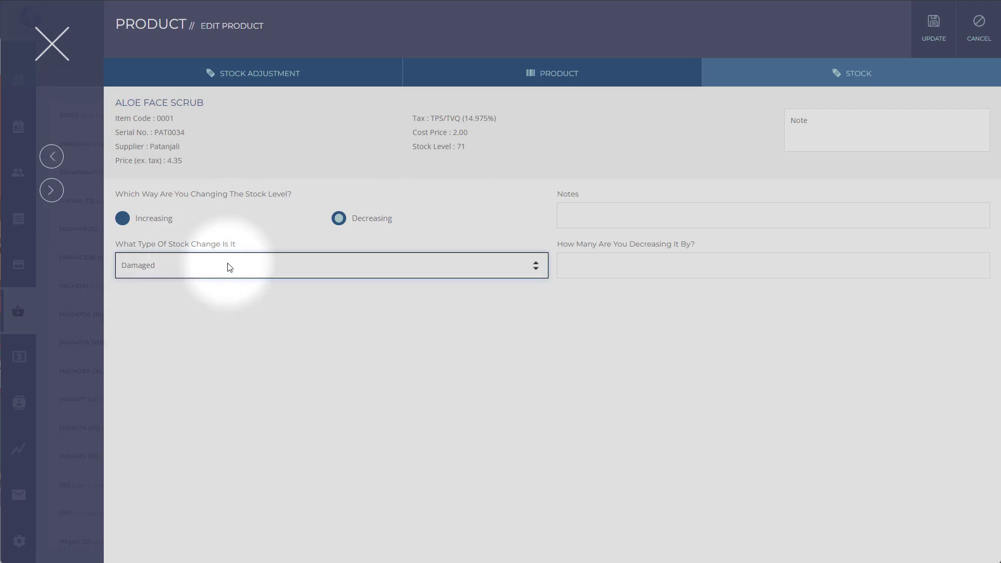
left_click(618, 215)
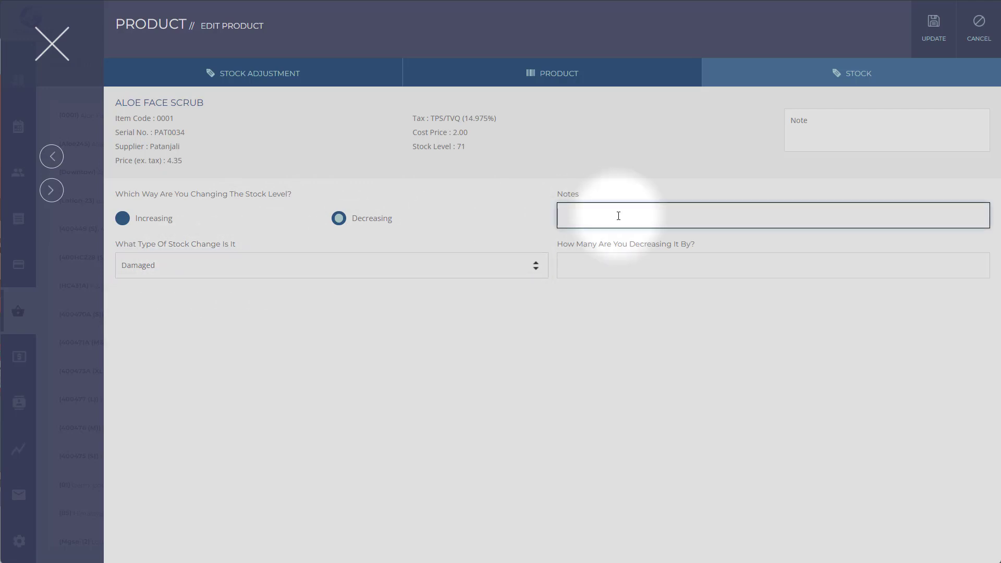
type("a client dropp")
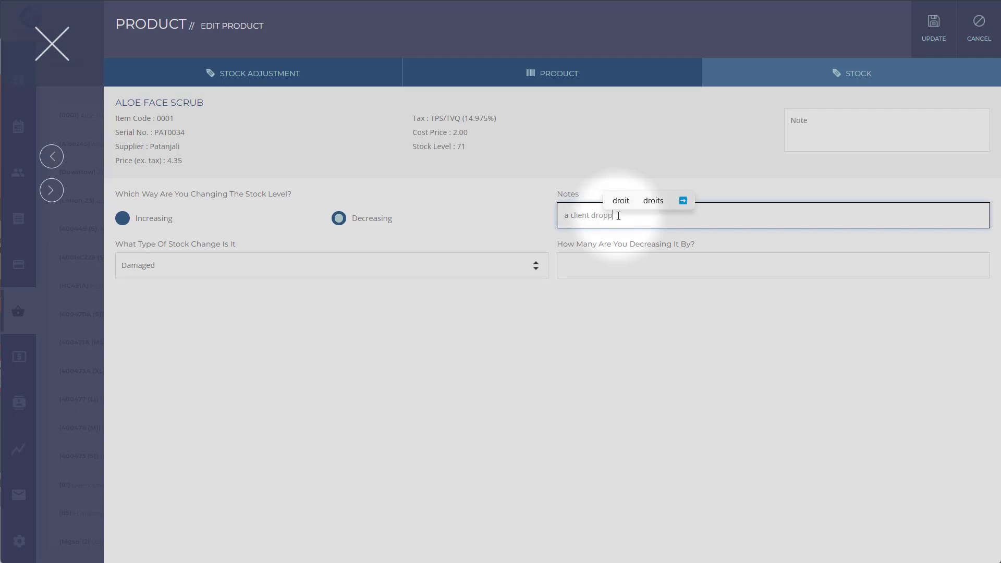
type("ed it cr")
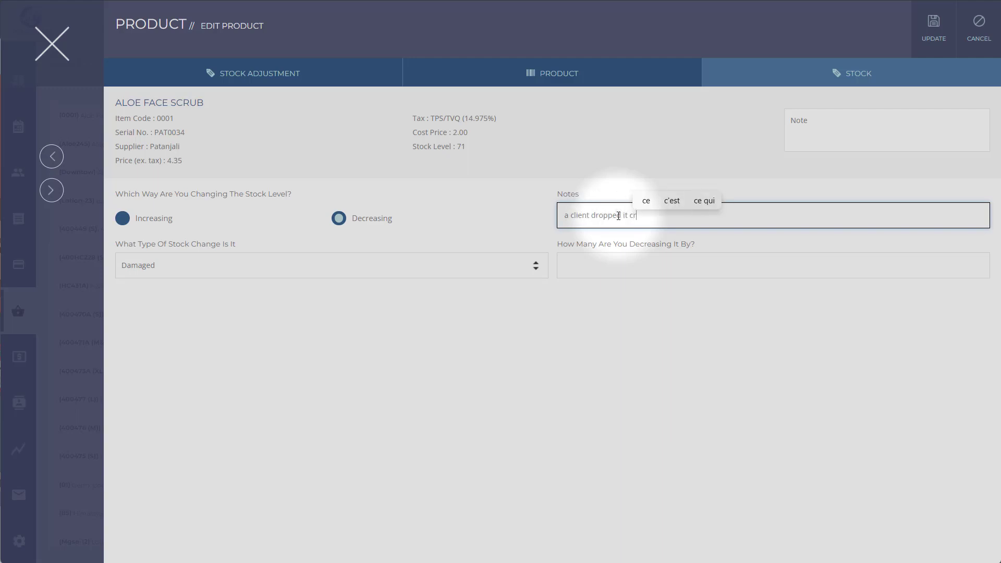
type("acked the ")
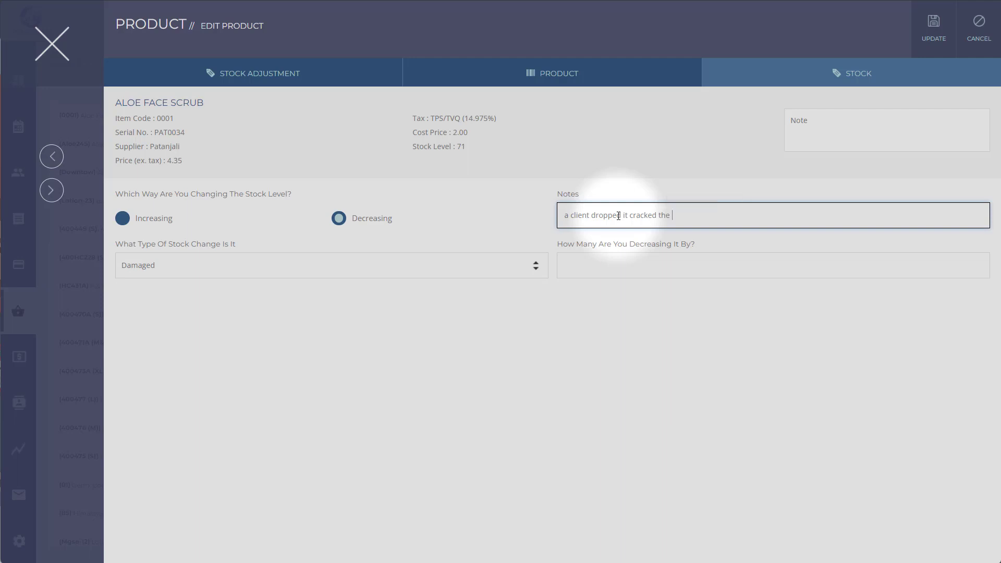
type("lid")
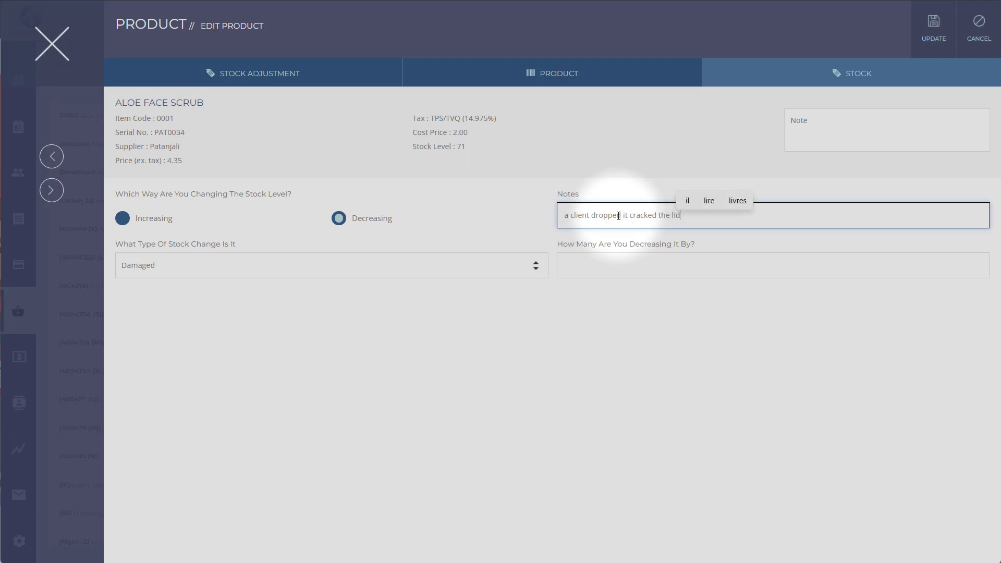
left_click(621, 267)
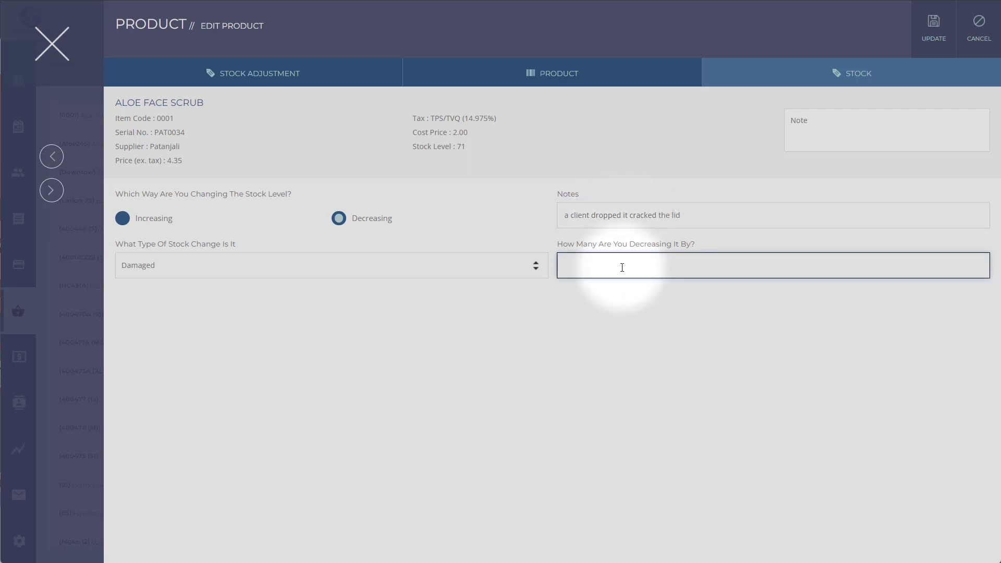
left_click(930, 44)
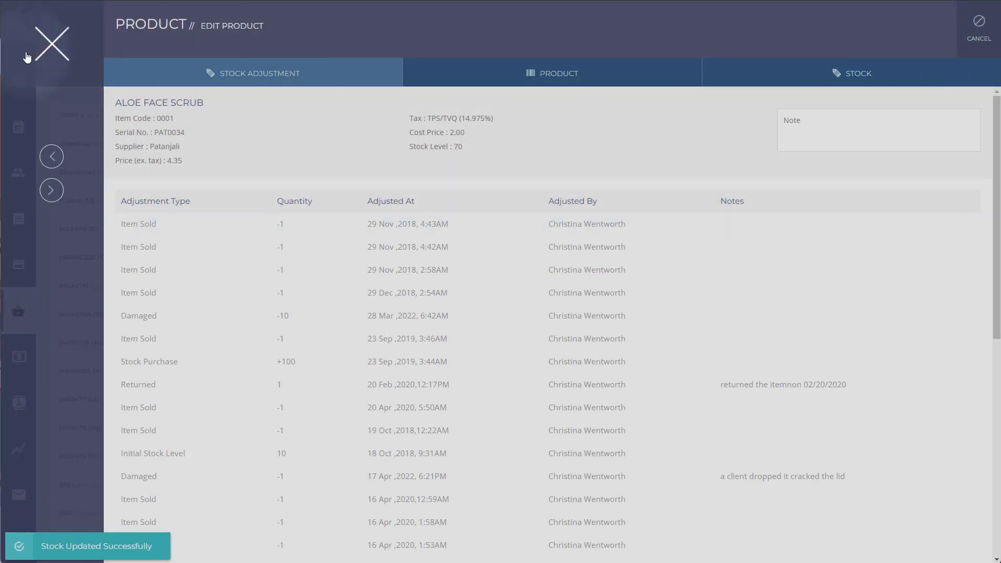
left_click(28, 56)
left_click(915, 118)
left_click(574, 116)
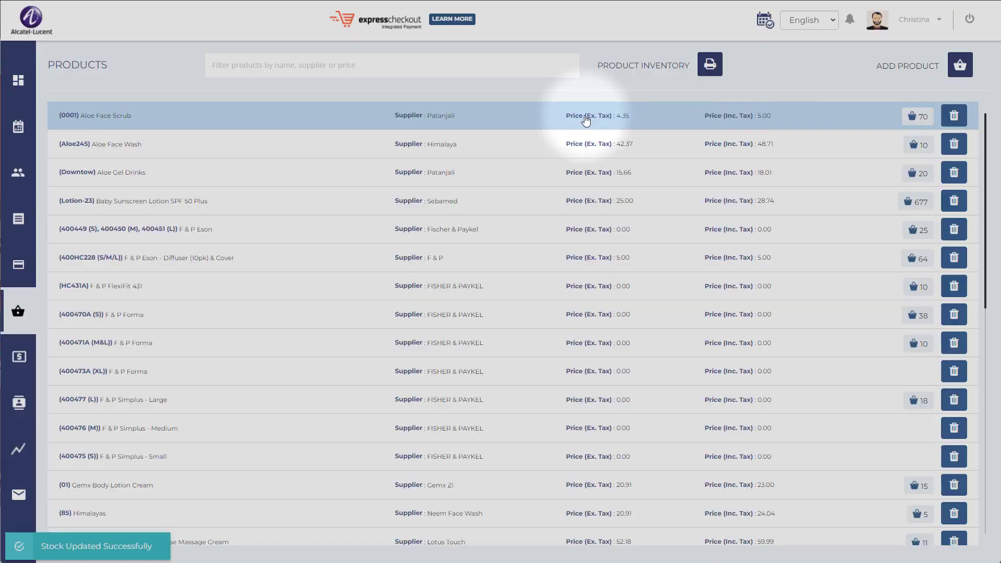
left_click(556, 80)
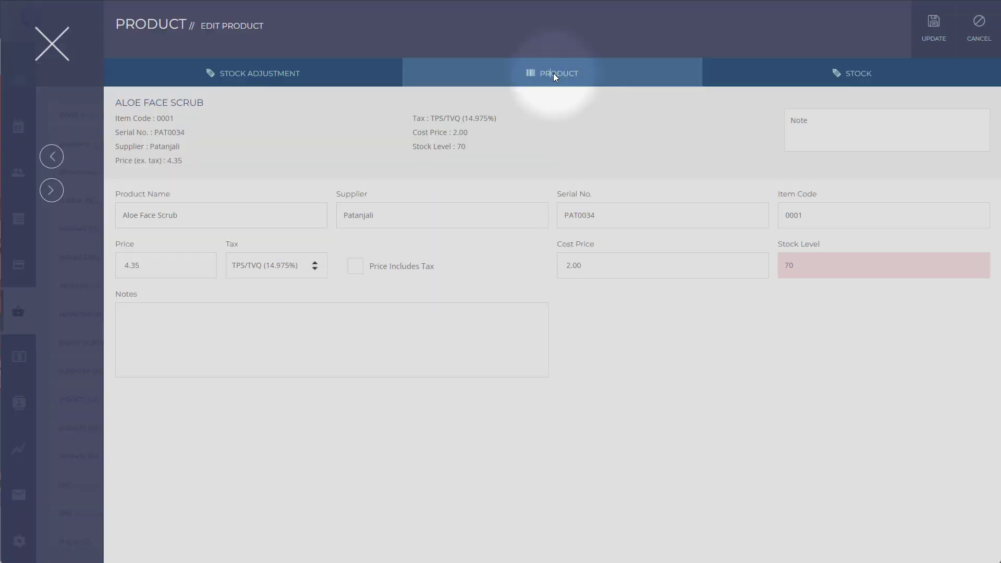
left_click(285, 73)
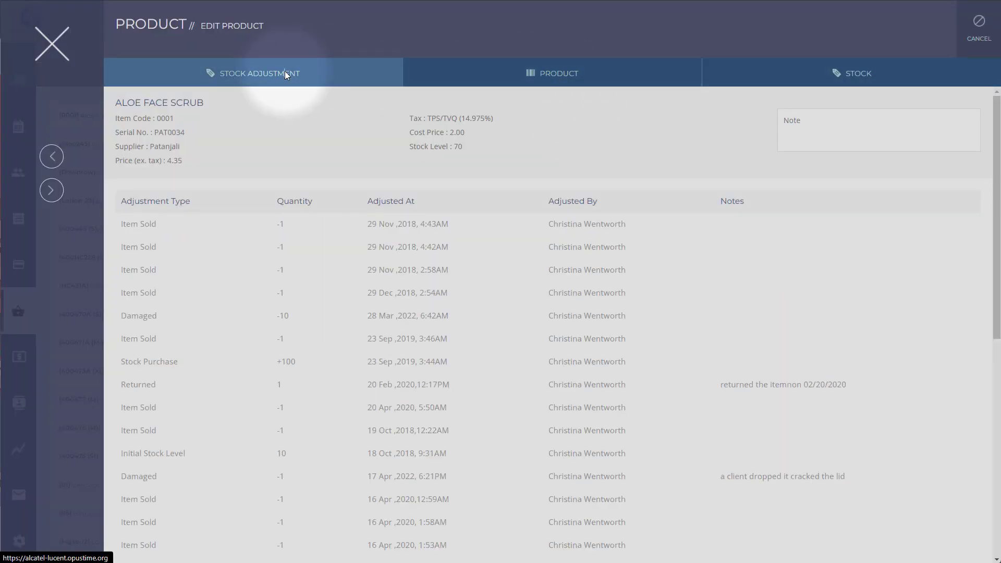
scroll(284, 70, "down", 5)
scroll(285, 71, "up", 5)
left_click(806, 85)
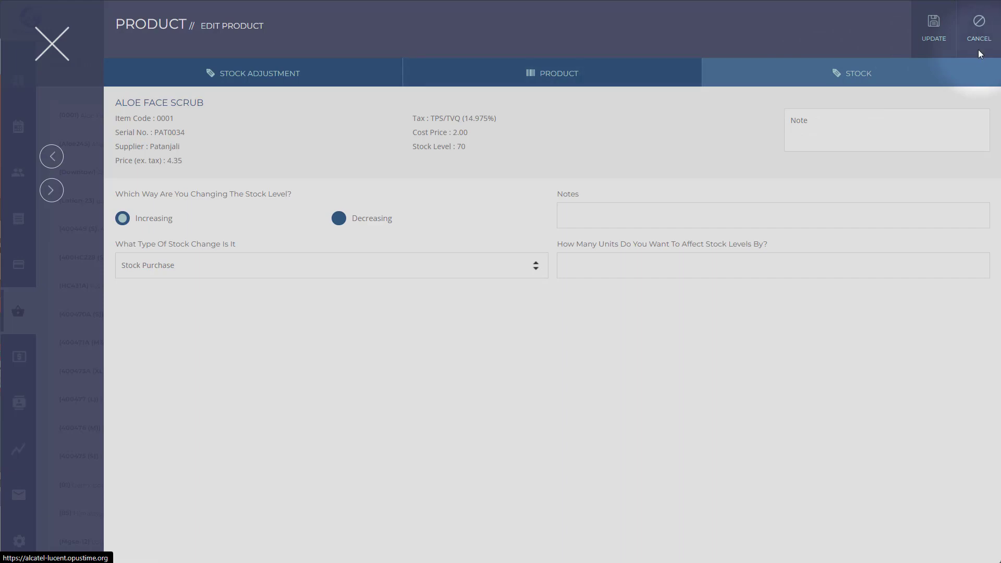
left_click(978, 32)
scroll(351, 245, "down", 4)
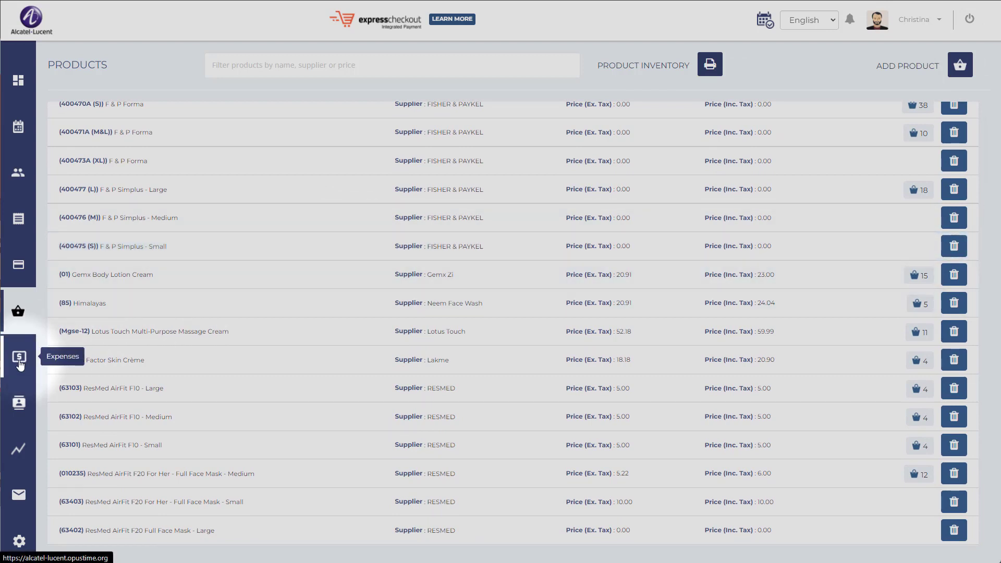
Create a new expense with vendor Standard Gold
left_click(20, 363)
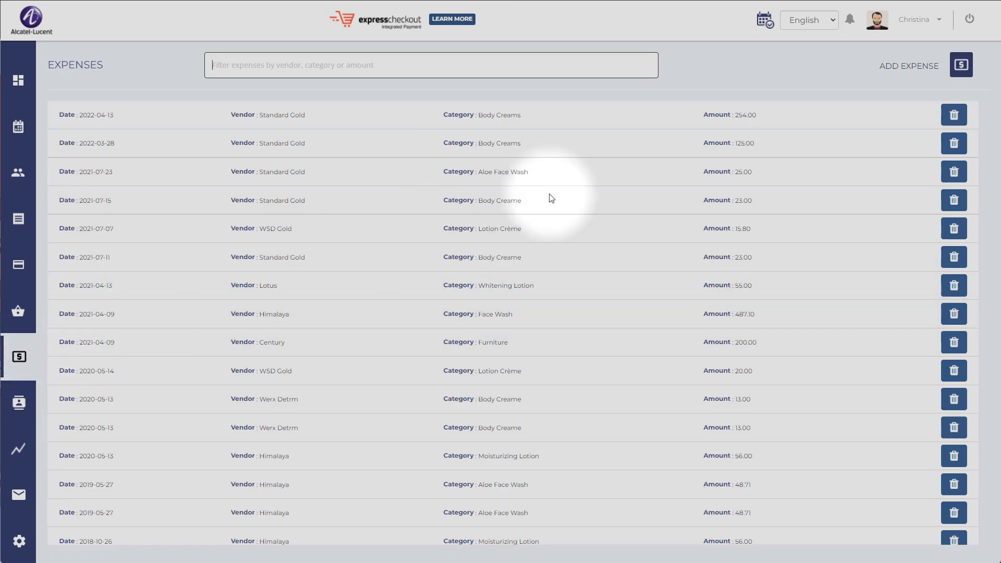
left_click(961, 65)
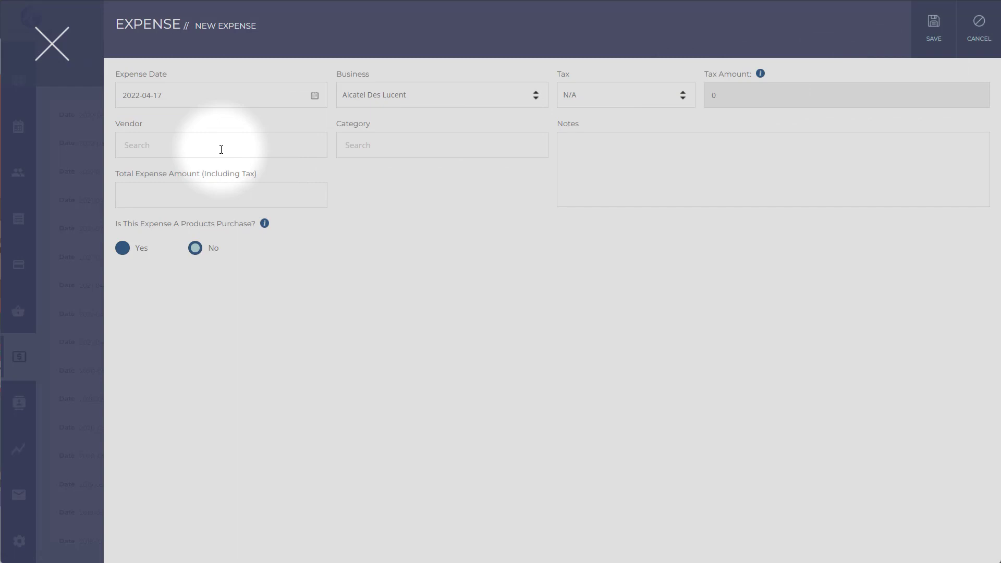
left_click(221, 149)
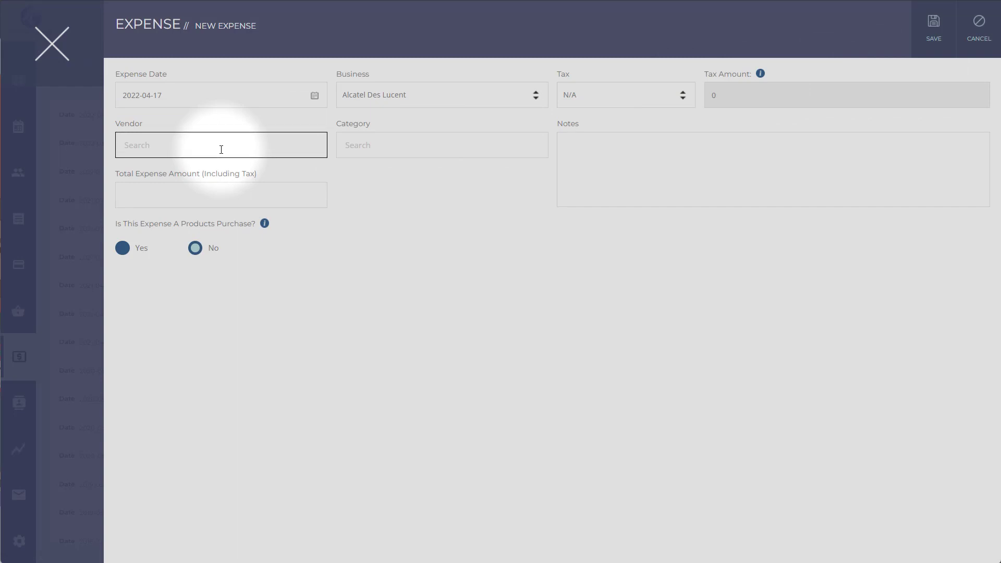
type("s")
left_click(224, 170)
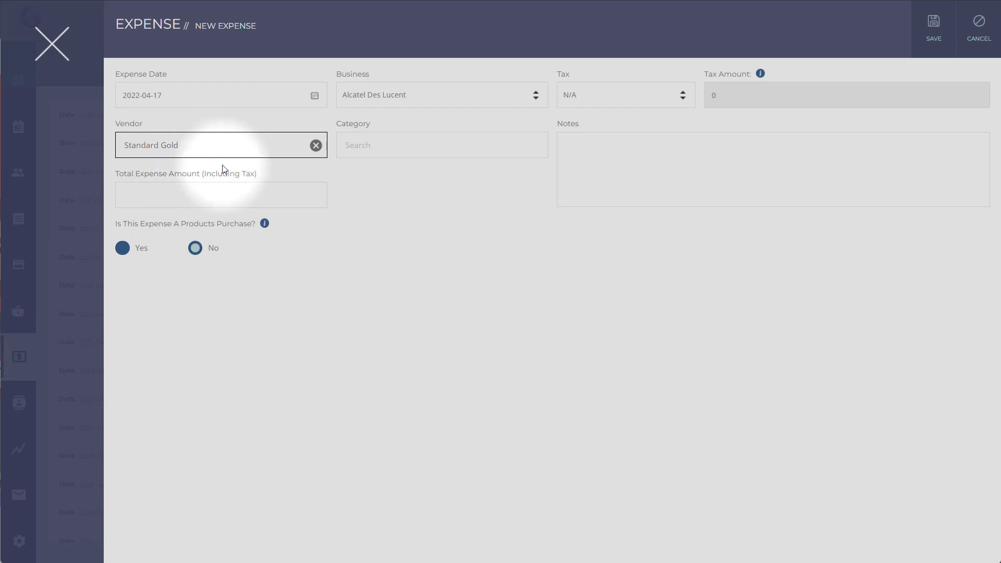
Set the expense category to Face wash and the total amount to 56.00
left_click(404, 151)
type("su")
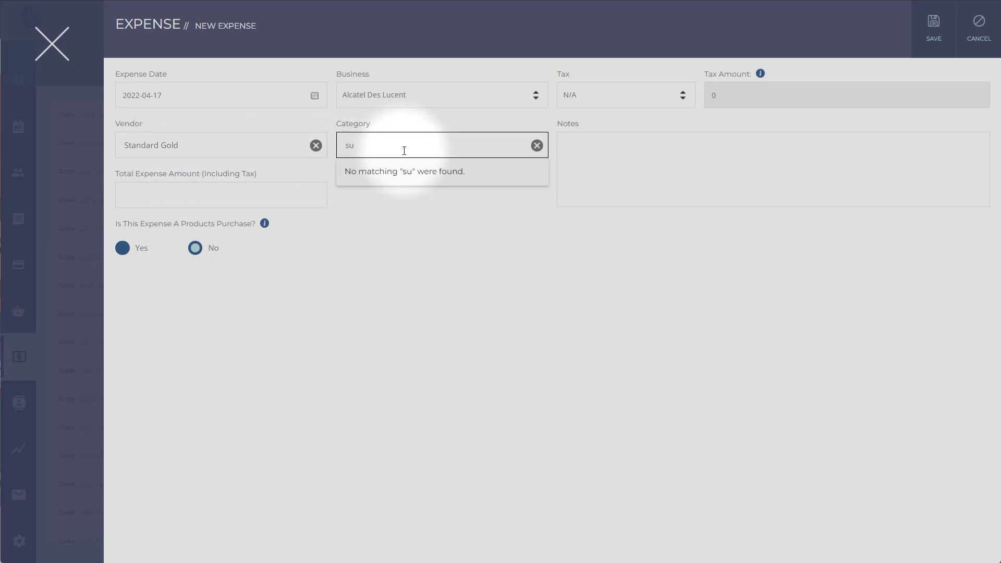
key("BackSpace")
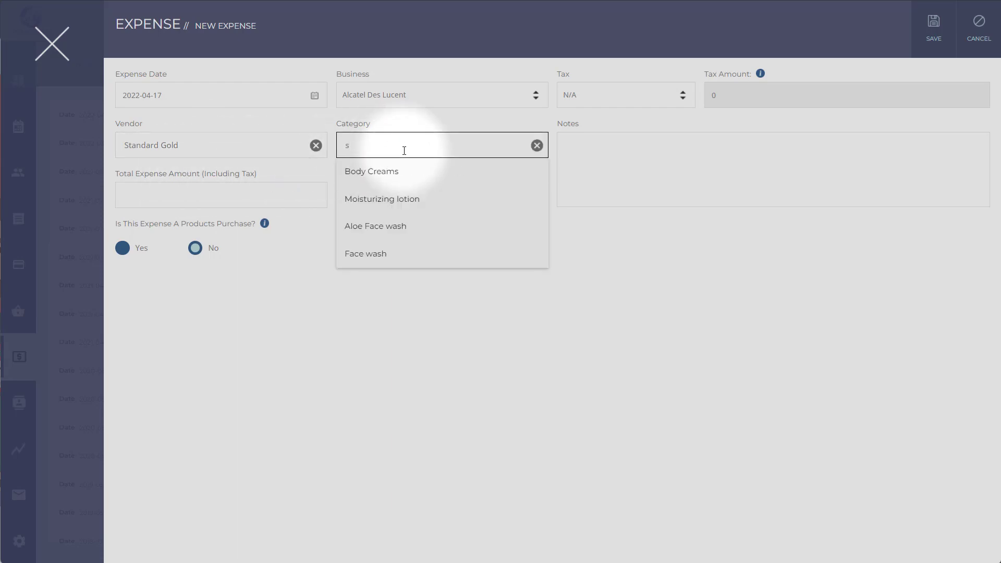
left_click(373, 254)
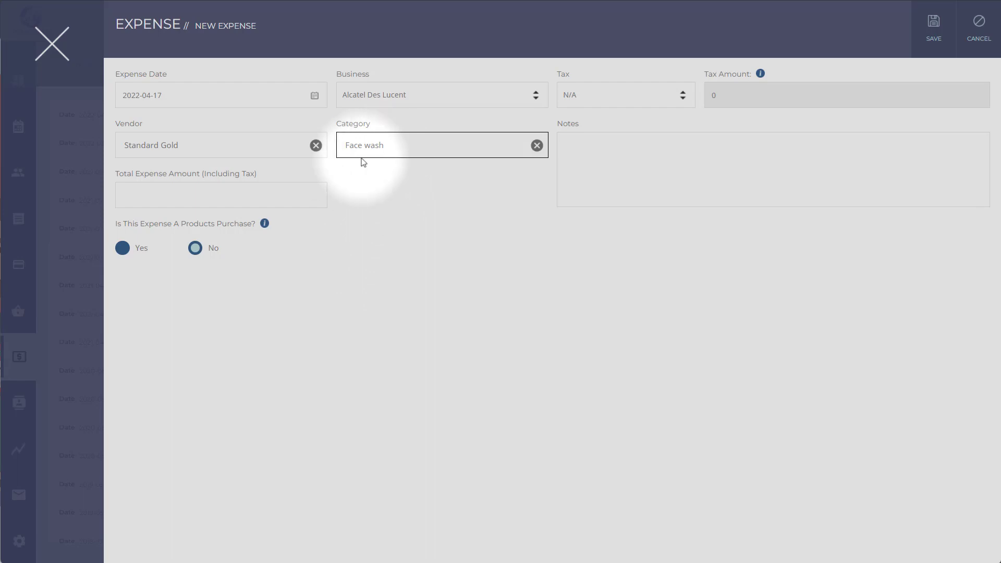
left_click(230, 194)
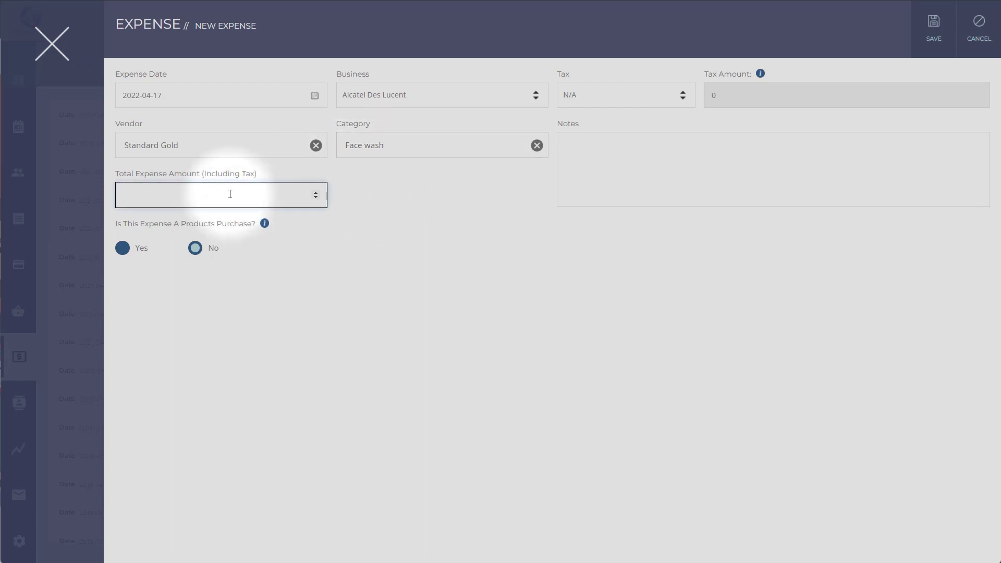
type("56.00")
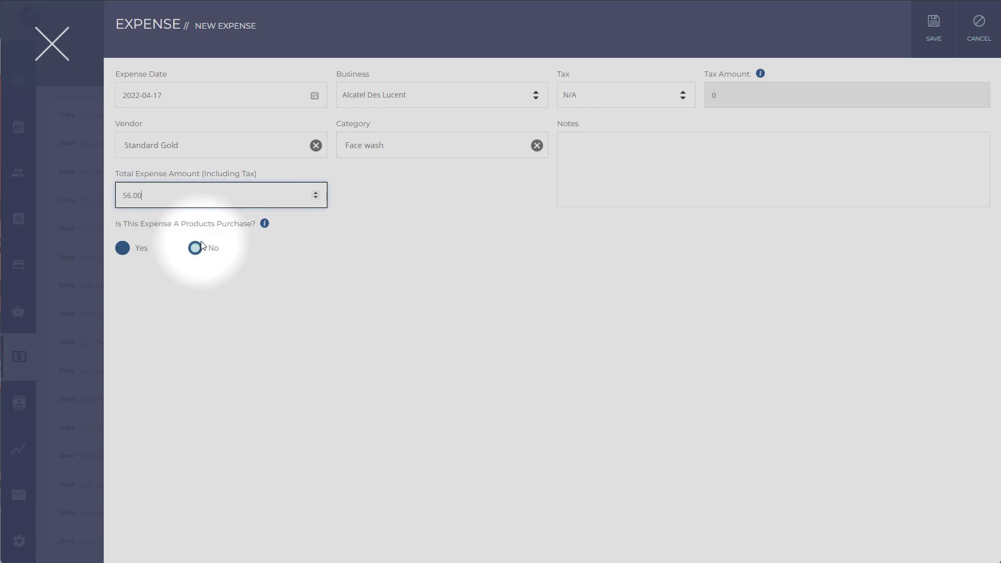
Mark the expense as a products purchase with Styplon 60 Tab and F & P Eson
left_click(122, 248)
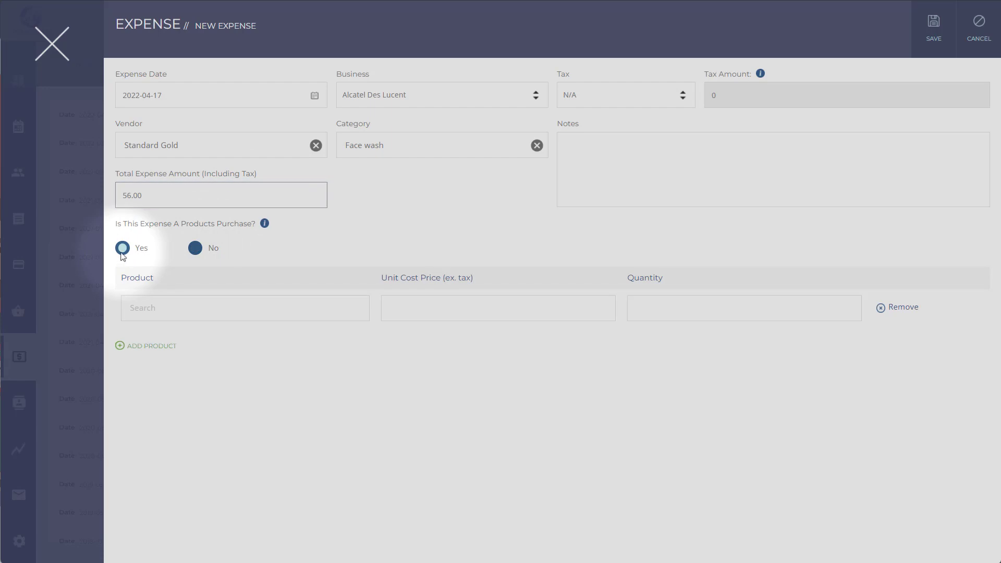
left_click(167, 315)
type("s")
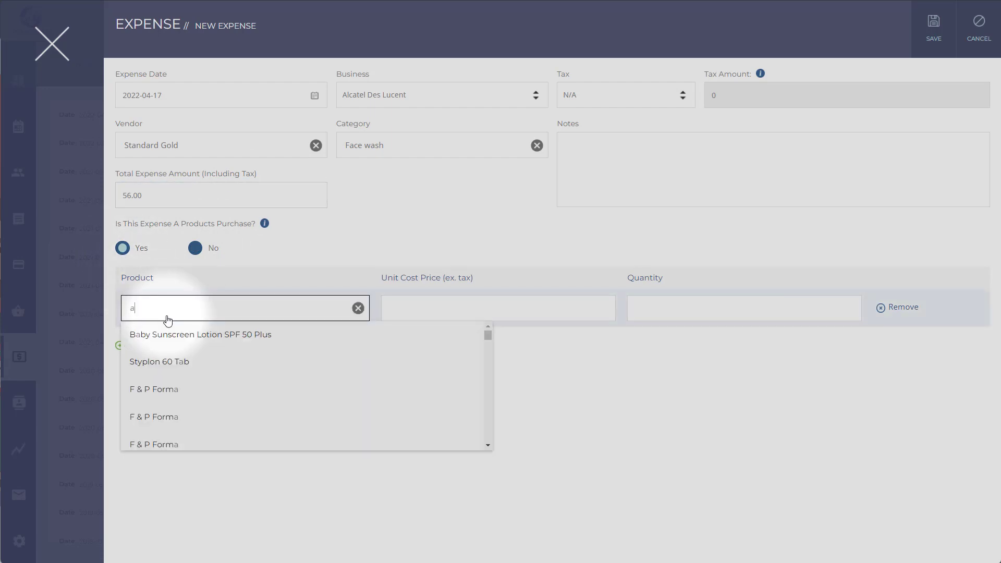
left_click(156, 365)
left_click(163, 346)
left_click(177, 345)
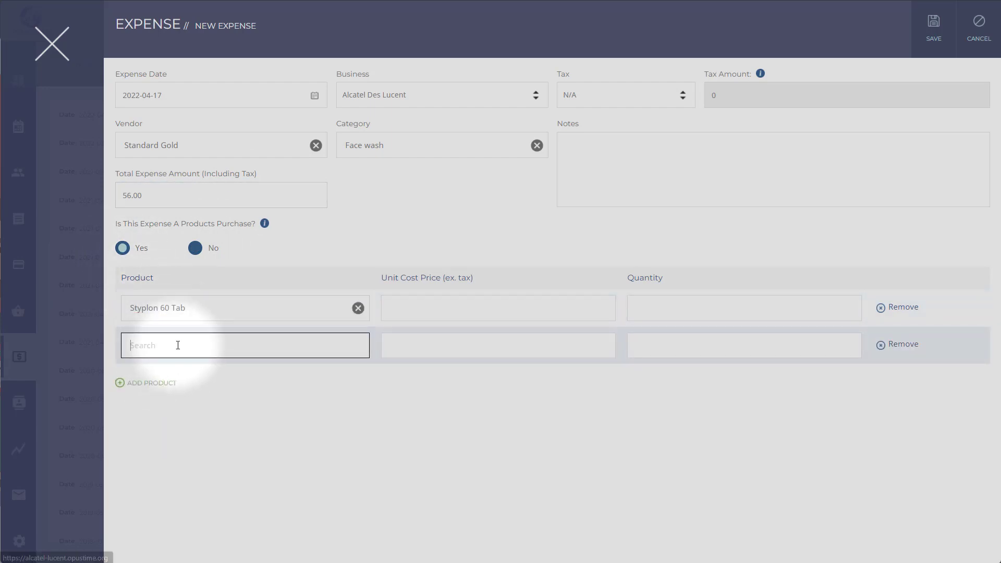
type("s")
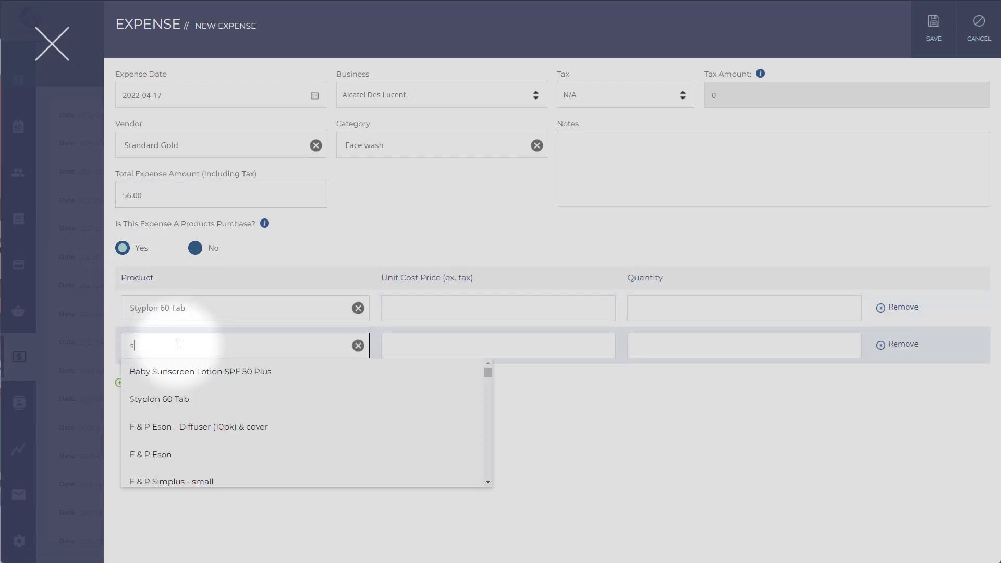
left_click(174, 454)
Set both quantities to 12, with unit costs 5.00 and 7.69
left_click(694, 311)
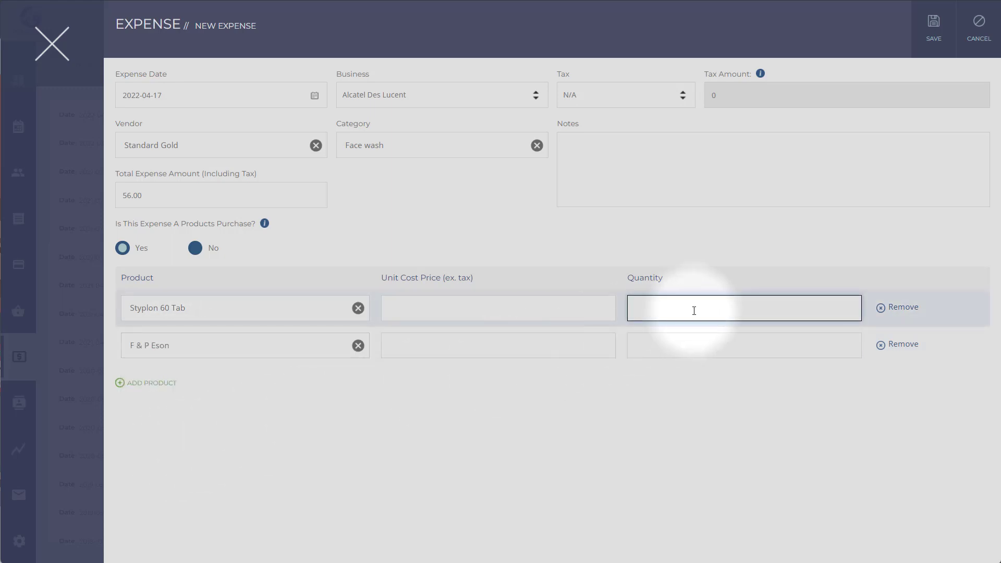
type("12")
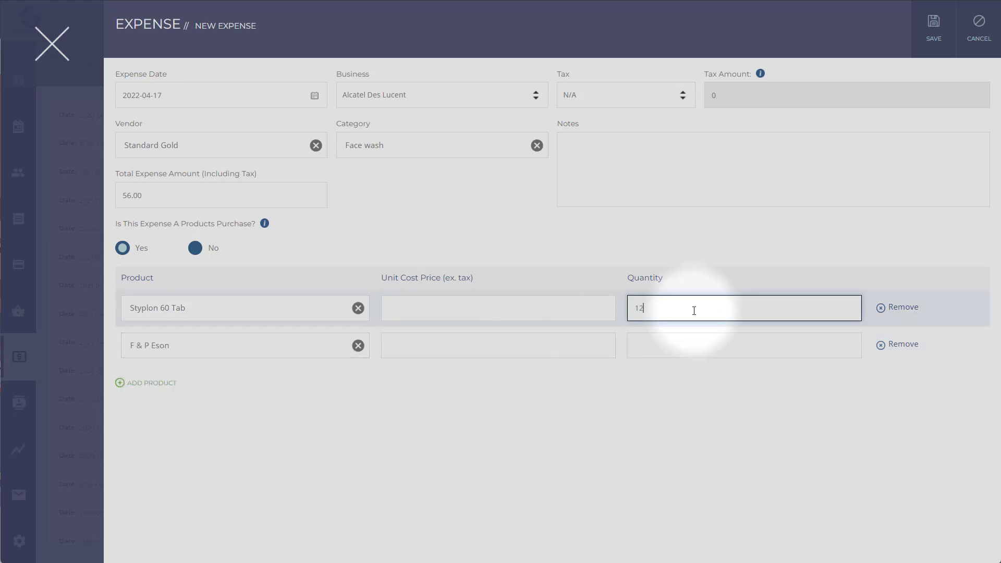
left_click(674, 349)
type("12")
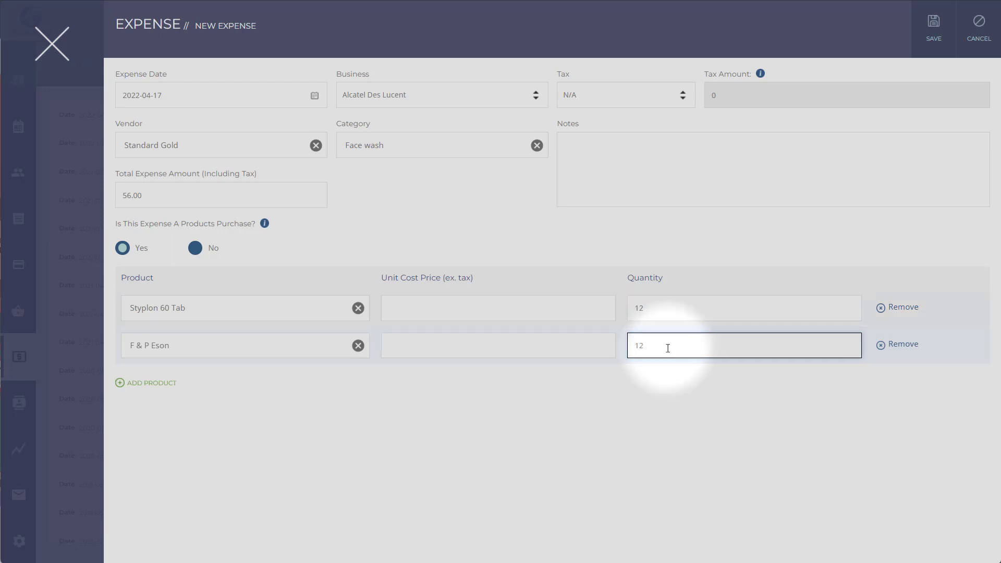
left_click(463, 306)
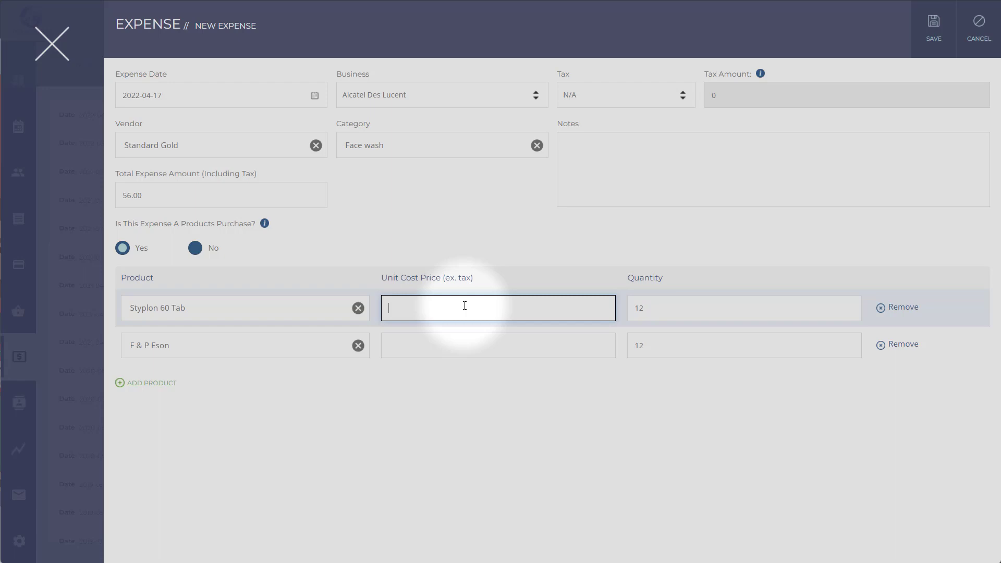
type("5.00")
left_click(445, 350)
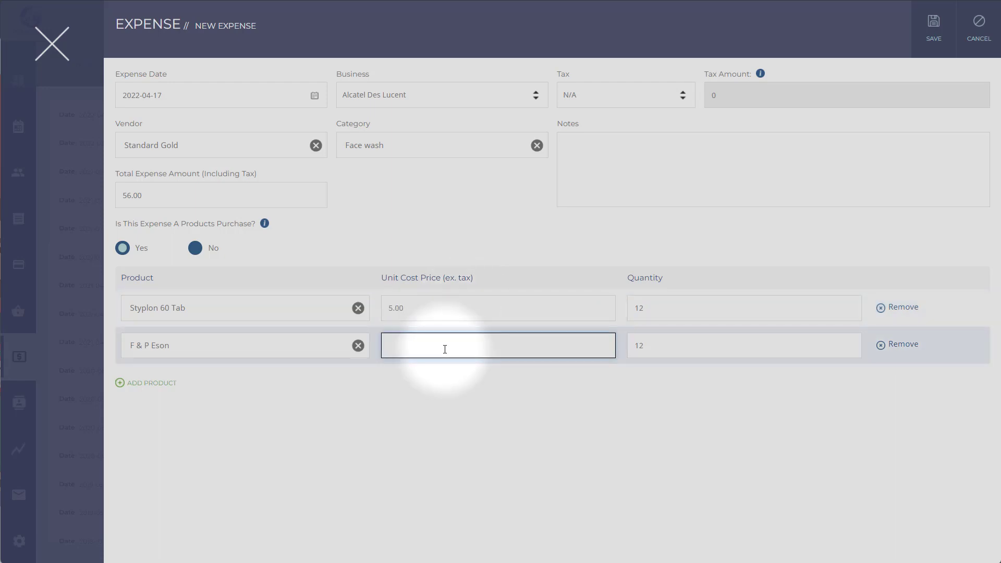
type("7.69")
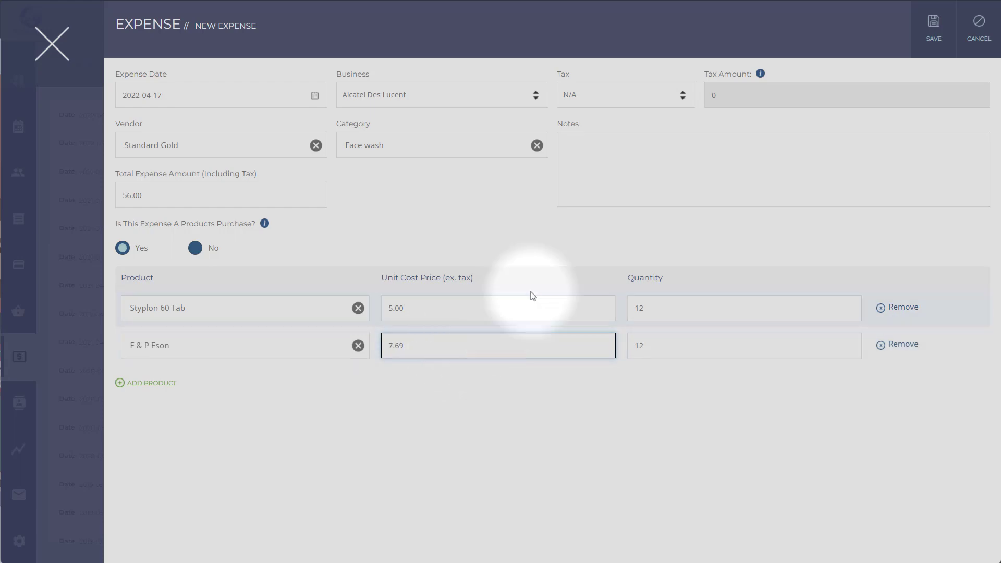
Save the new Standard Gold expense
left_click(927, 36)
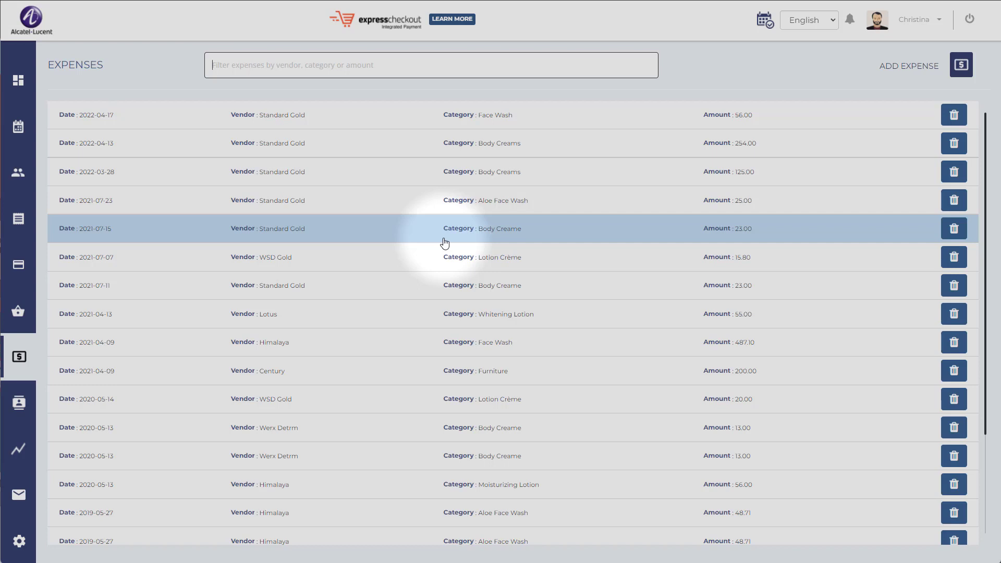
Return to the Products list from the sidebar
left_click(18, 312)
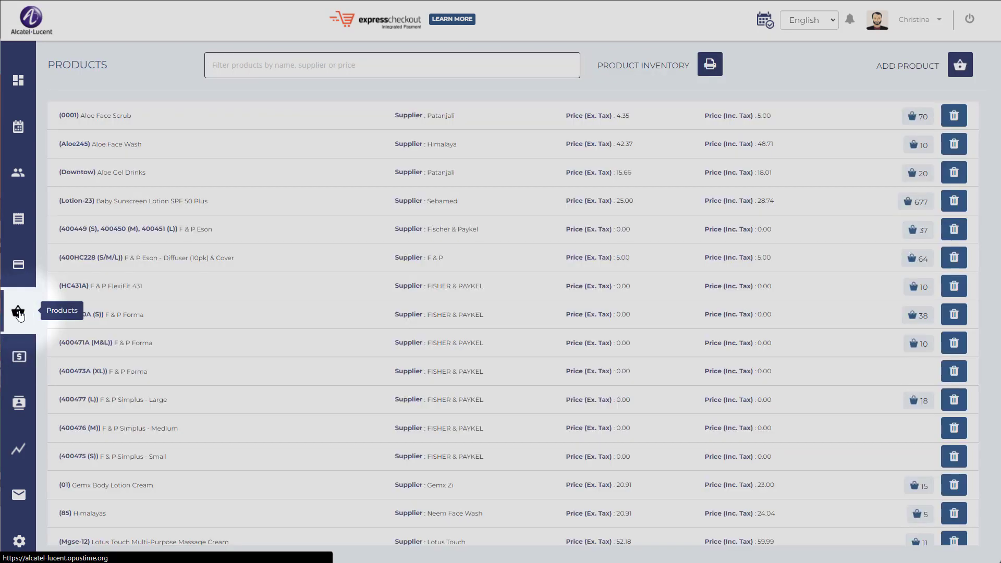